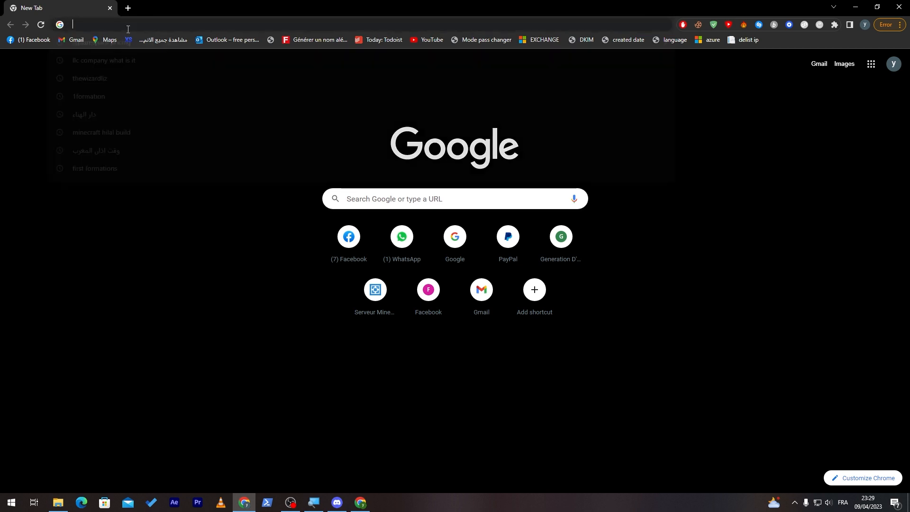
- Open the Squarespace website and go to its template gallery
text(sq)
key(Return)
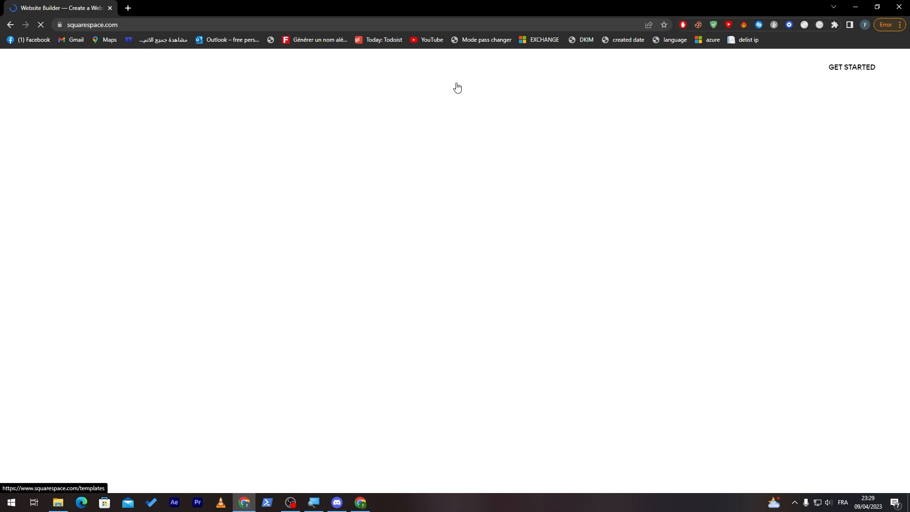
click(385, 27)
key(Return)
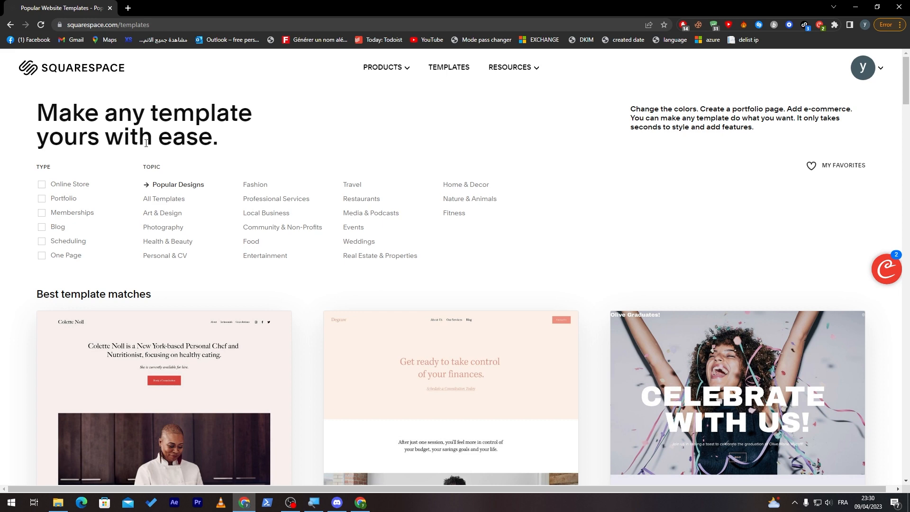
- Filter the templates by the Online Store type and the Local Business topic
scroll(894, 81, down, 5)
scroll(895, 81, up, 5)
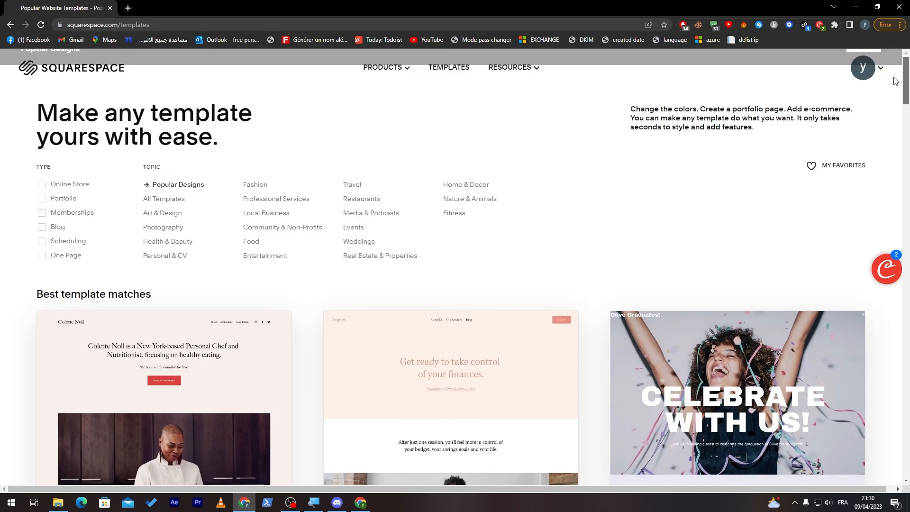
click(53, 185)
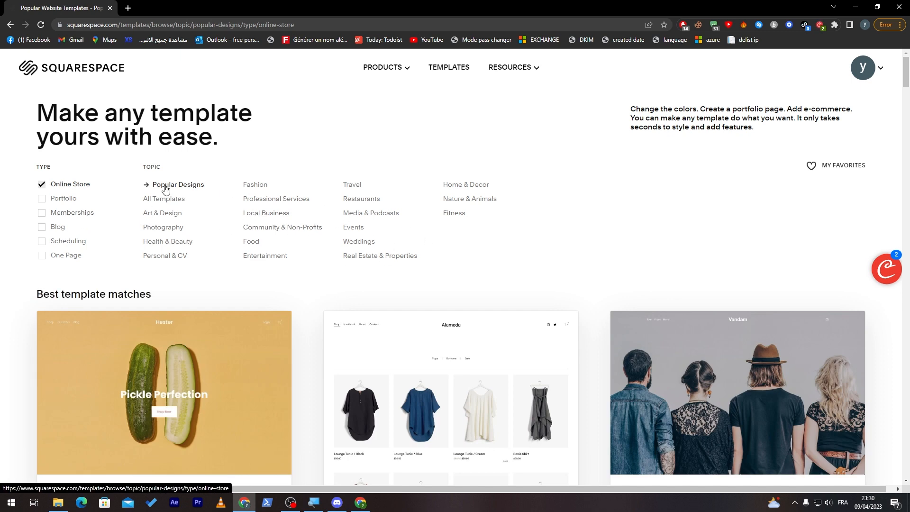
click(267, 218)
- Browse the filtered templates and start a new site with the Hester template
scroll(902, 187, down, 5)
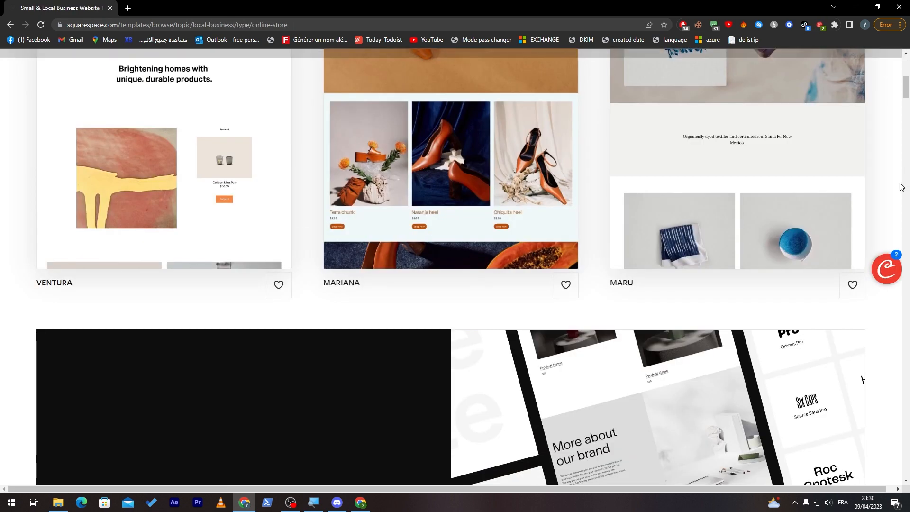
scroll(902, 186, down, 10)
scroll(907, 165, down, 5)
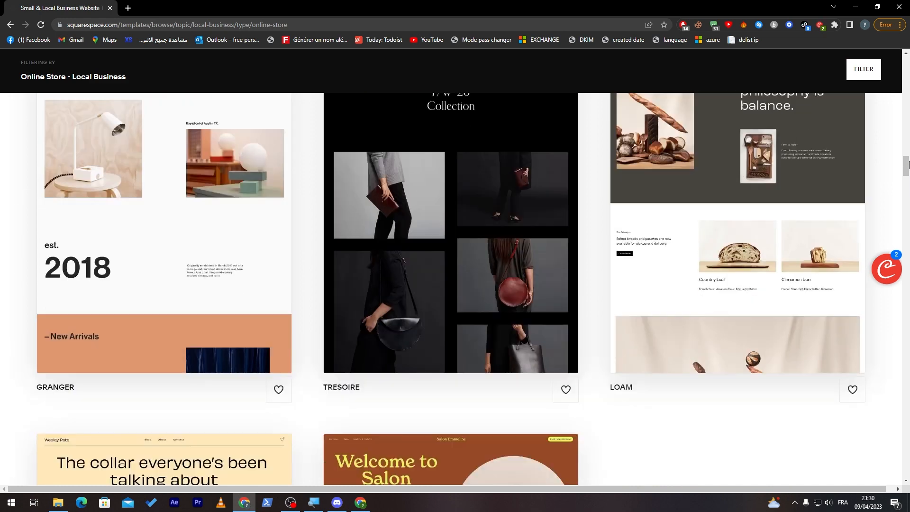
scroll(907, 165, up, 8)
mouse_move(201, 203)
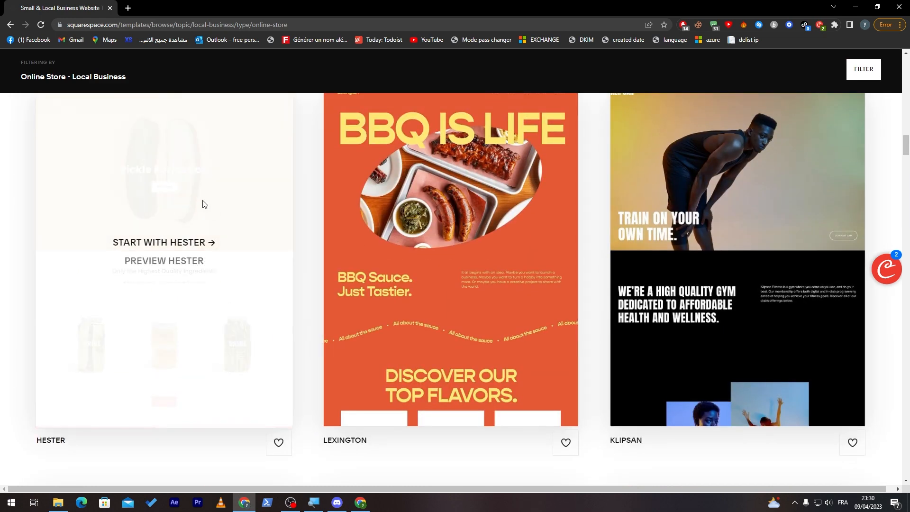
click(167, 249)
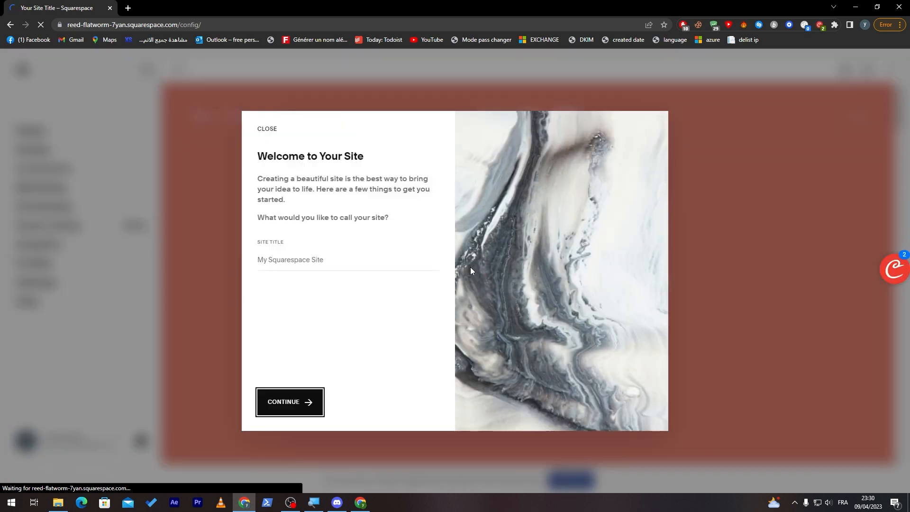
- Title the new site "Local store" and finish the welcome introduction, dismissing the Assistant
click(308, 263)
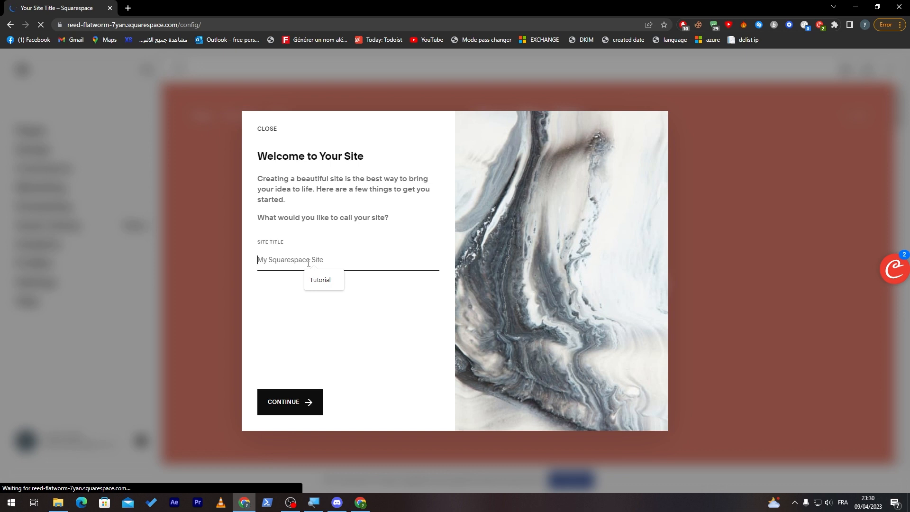
text(Lo)
click(284, 400)
click(405, 401)
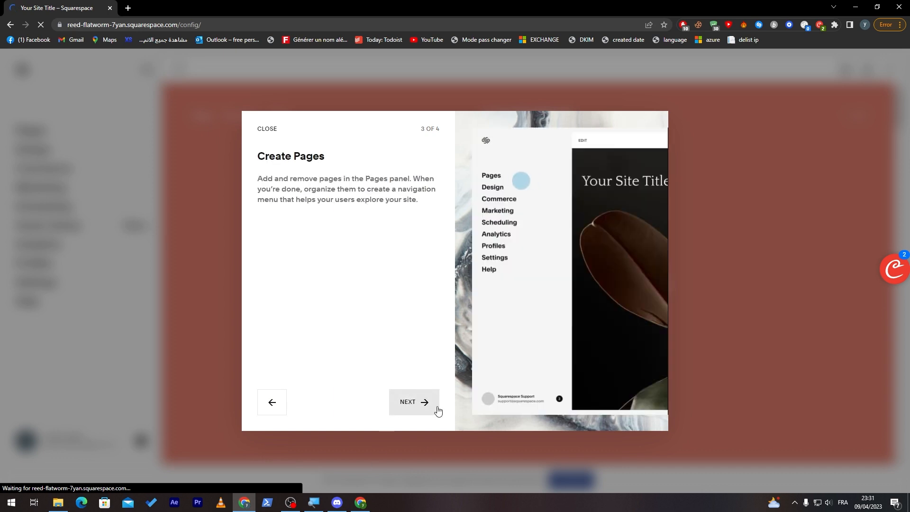
click(426, 402)
click(417, 403)
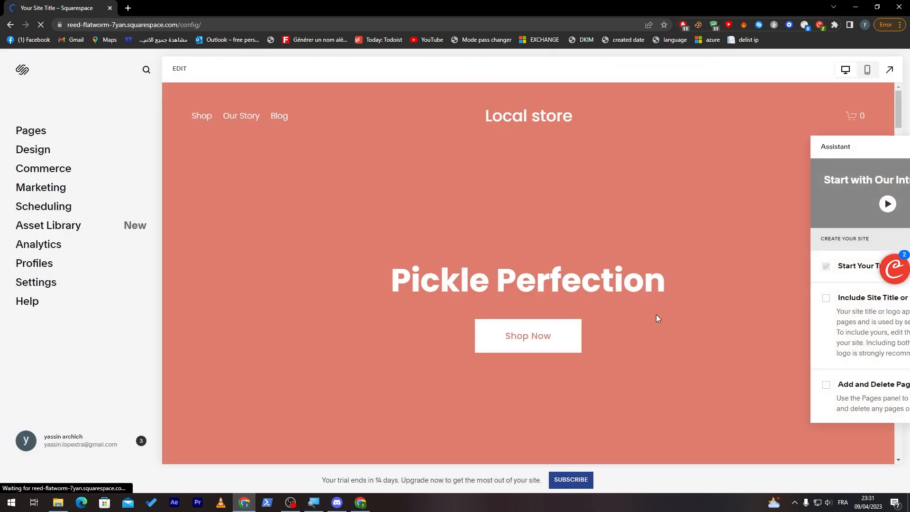
drag(871, 143, 766, 158)
click(767, 161)
- Answer the Commerce setup questions with Not selling yet, Physical products and 10 to 25 products
click(68, 178)
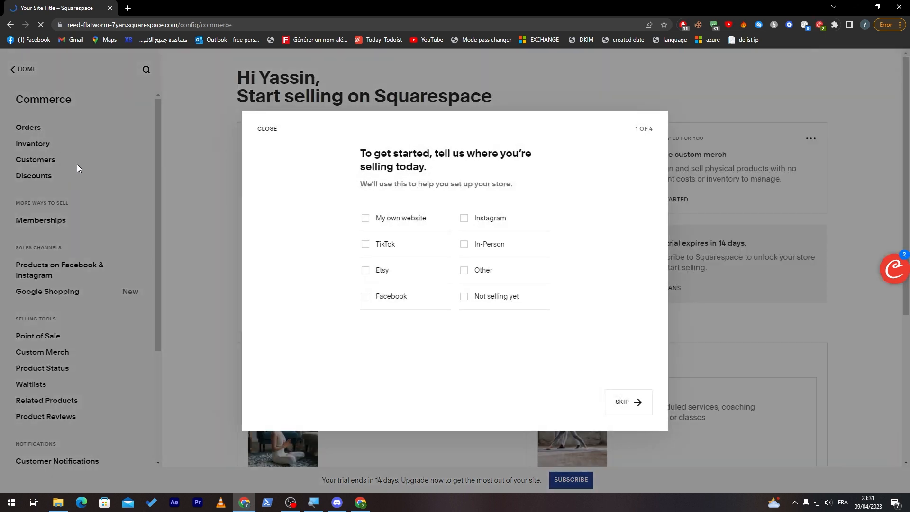
drag(387, 156, 453, 158)
click(465, 174)
click(464, 299)
click(611, 401)
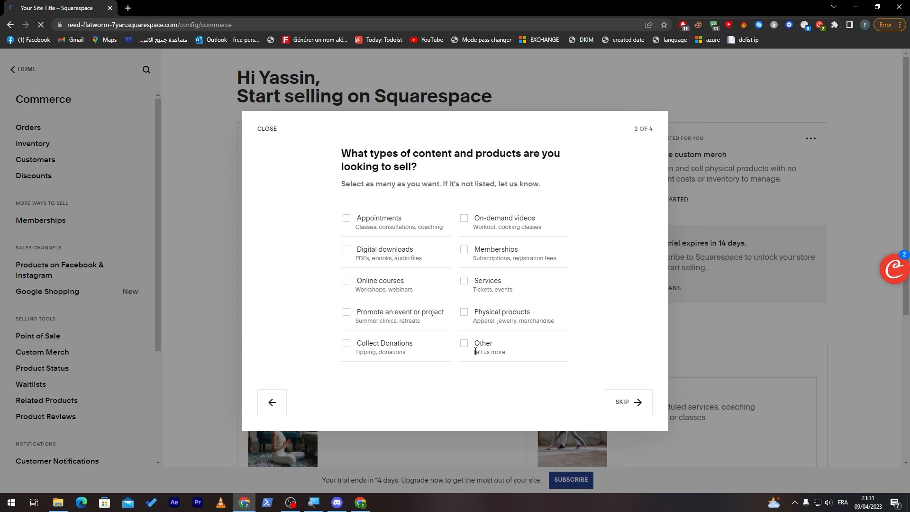
click(464, 312)
click(626, 402)
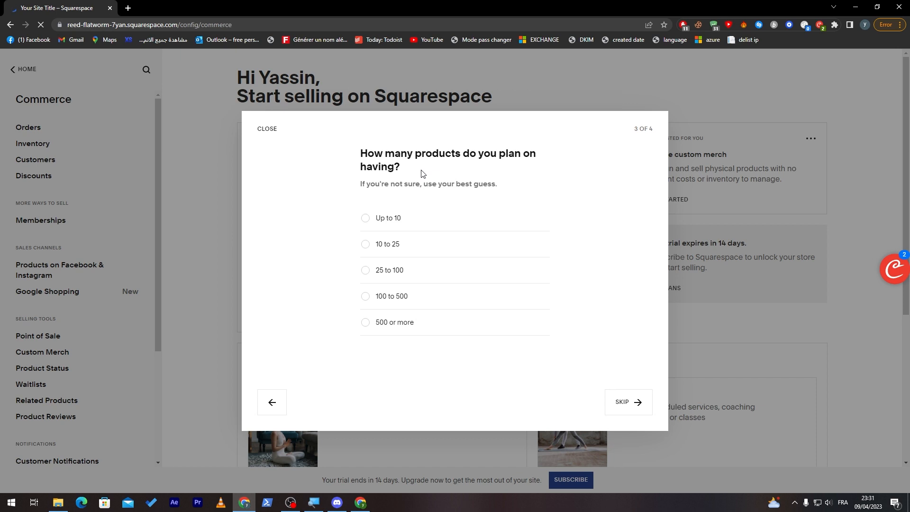
click(365, 244)
click(612, 406)
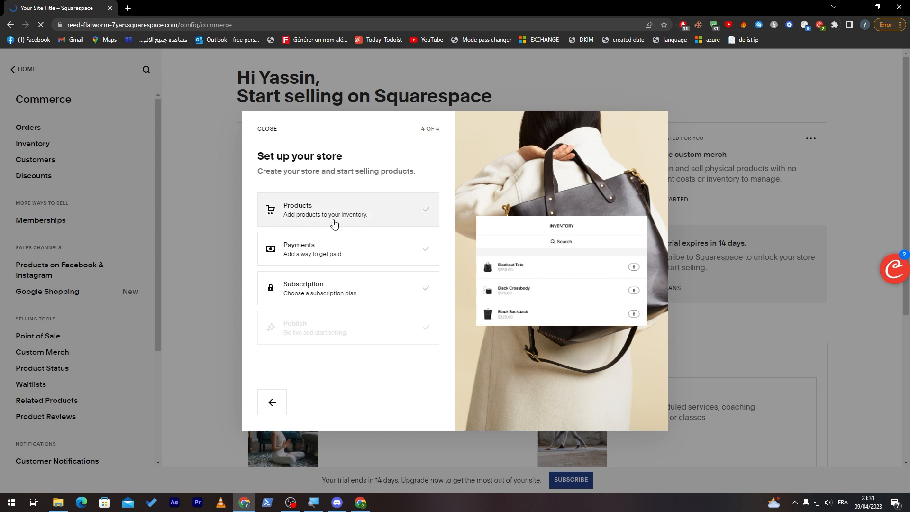
- Start adding a physical product to the store and name it "Iphone X"
click(334, 222)
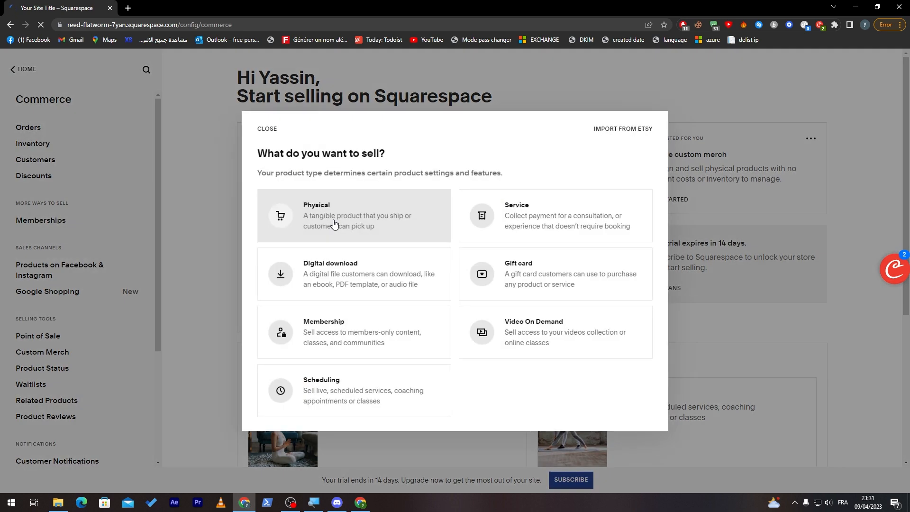
click(392, 211)
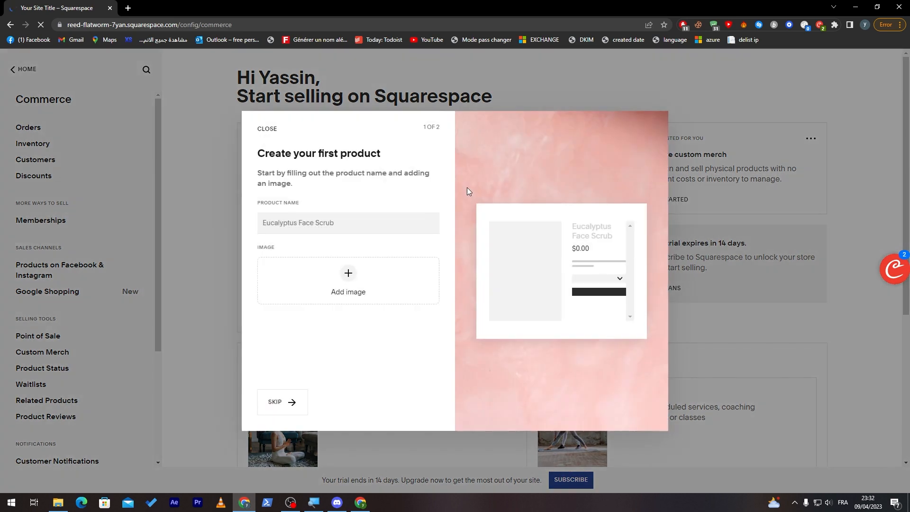
click(404, 220)
text(Iphone X)
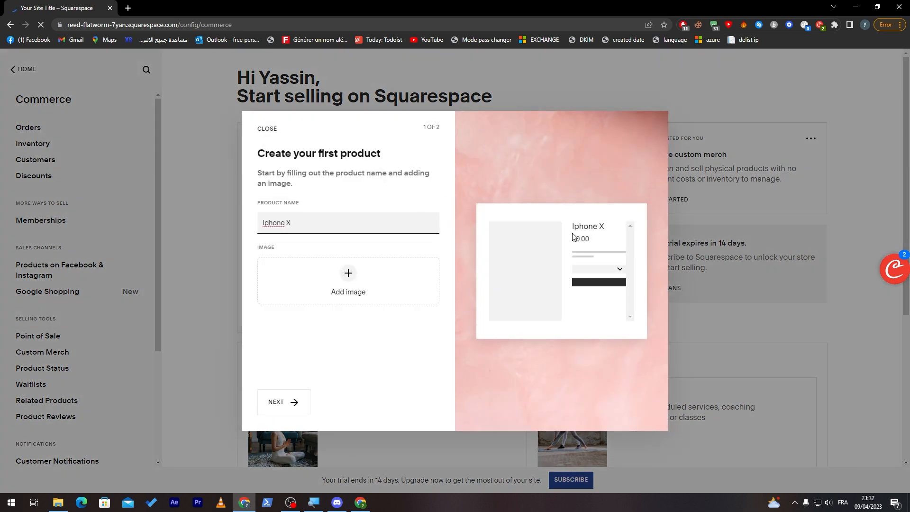
- Upload the iPhone picture from the Downloads folder as the product image and continue to the inventory setup
click(349, 277)
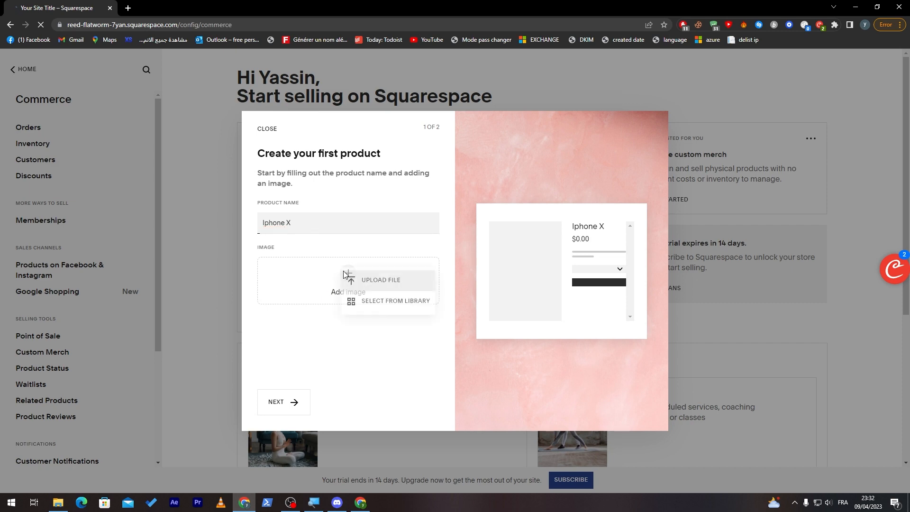
click(390, 284)
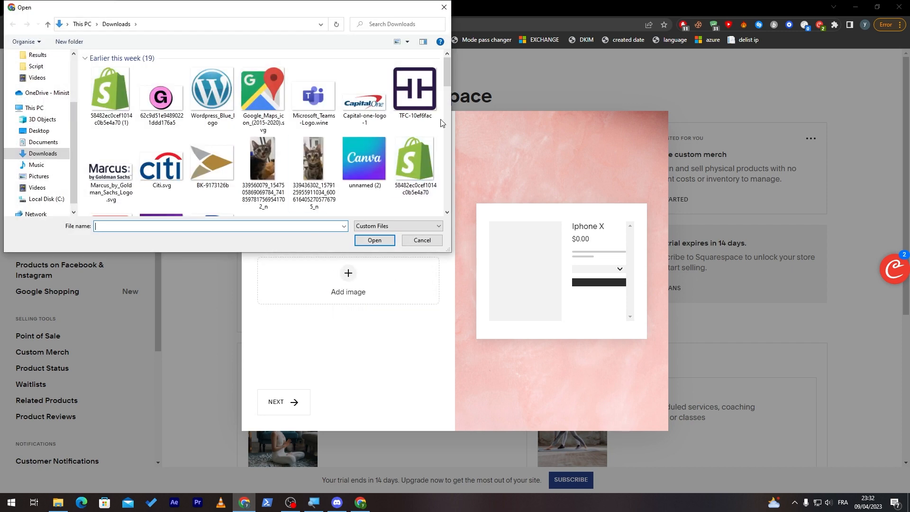
drag(449, 73, 440, 173)
double_click(364, 157)
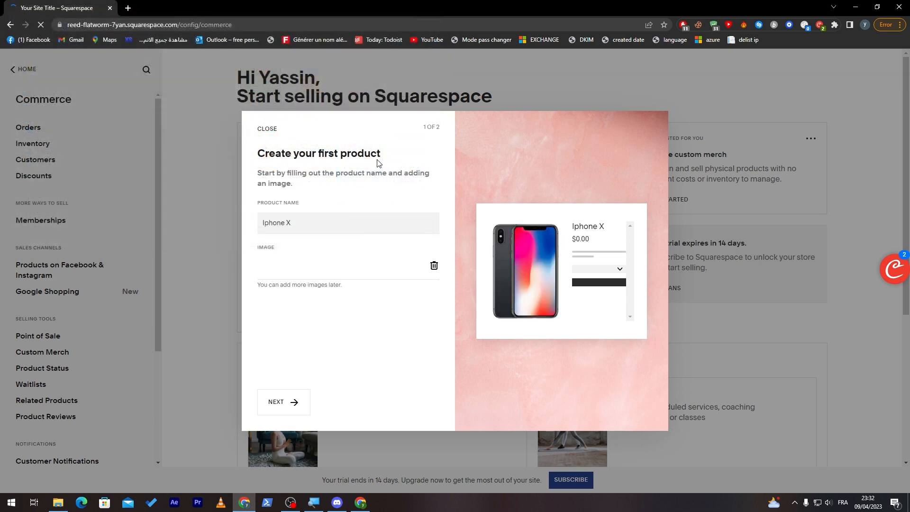
click(291, 407)
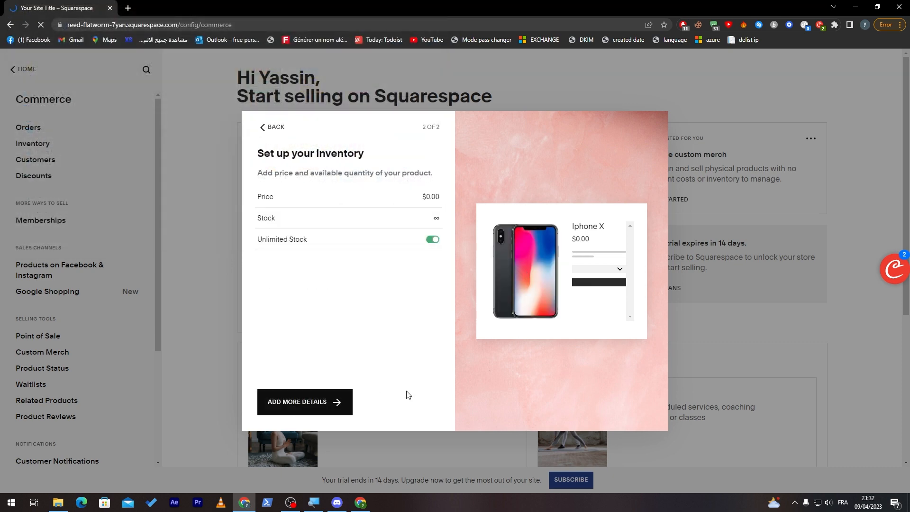
- Set the product's price to $800 and its stock to 25 with unlimited stock off, and continue to the full details
click(429, 198)
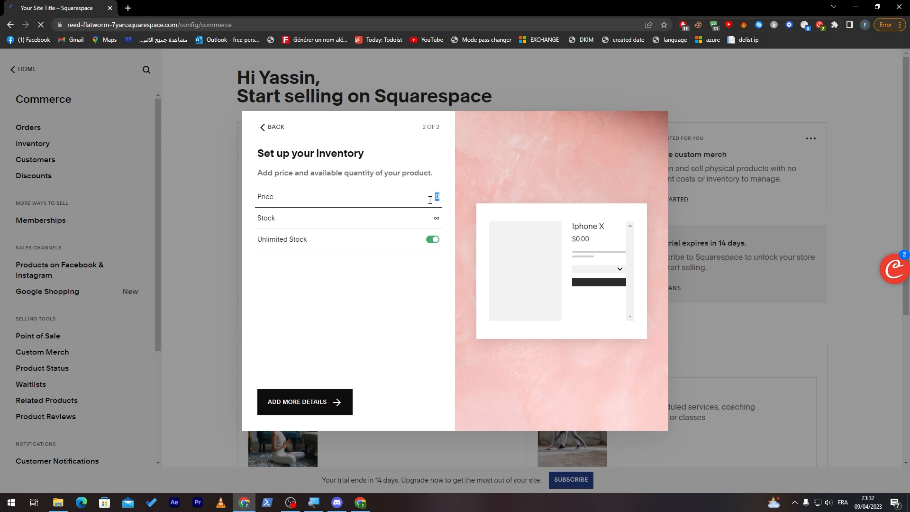
text(800)
key(Return)
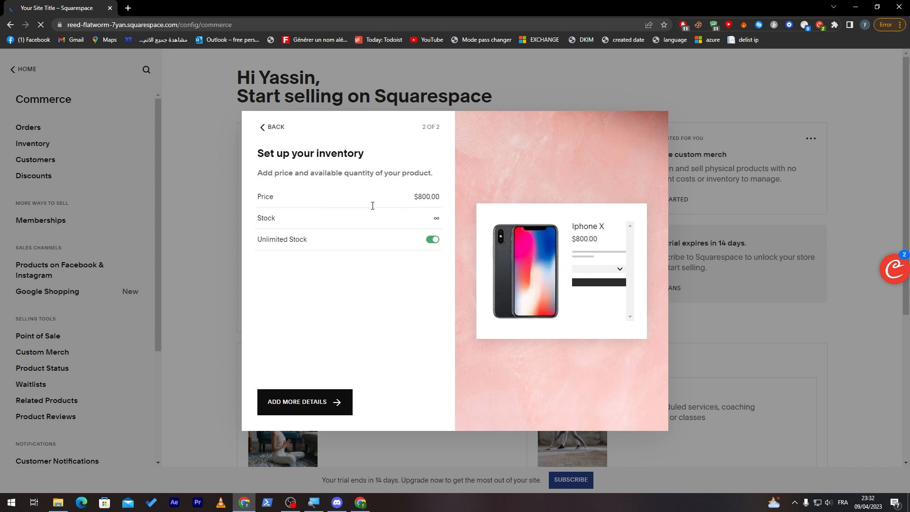
click(433, 239)
click(435, 221)
text(25)
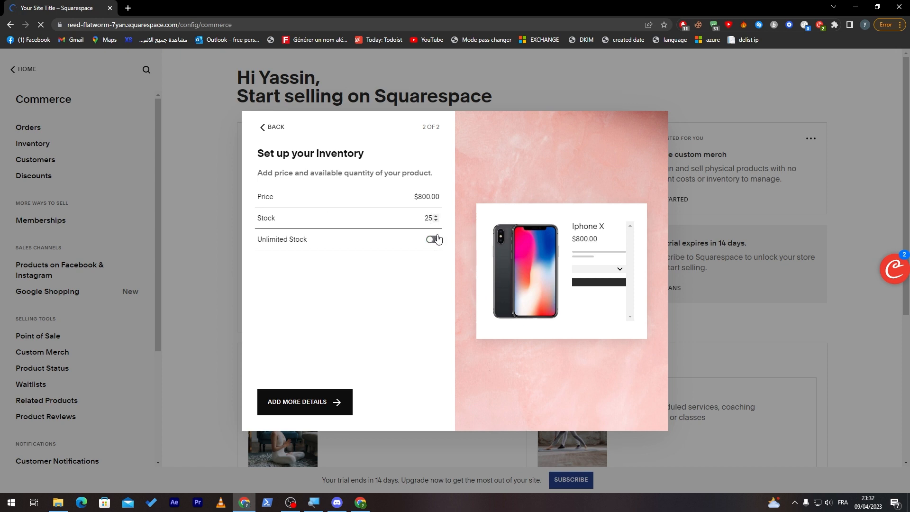
click(372, 277)
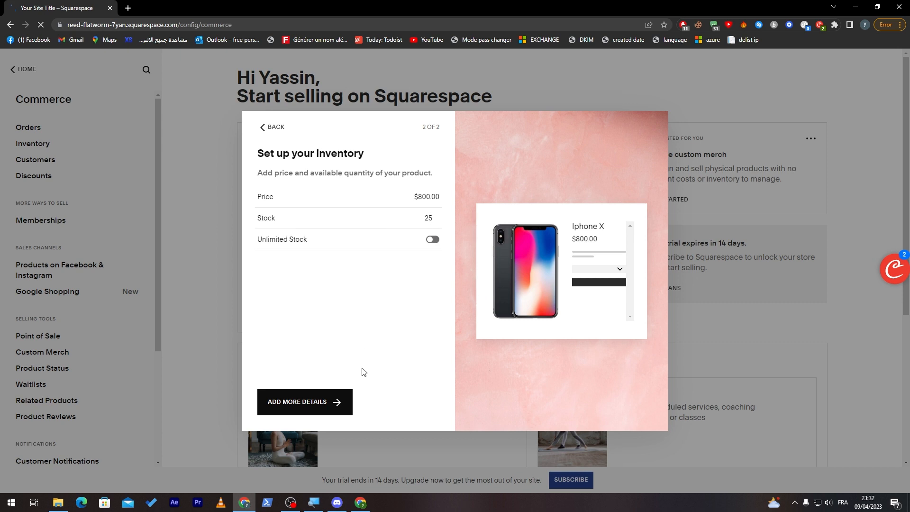
click(336, 407)
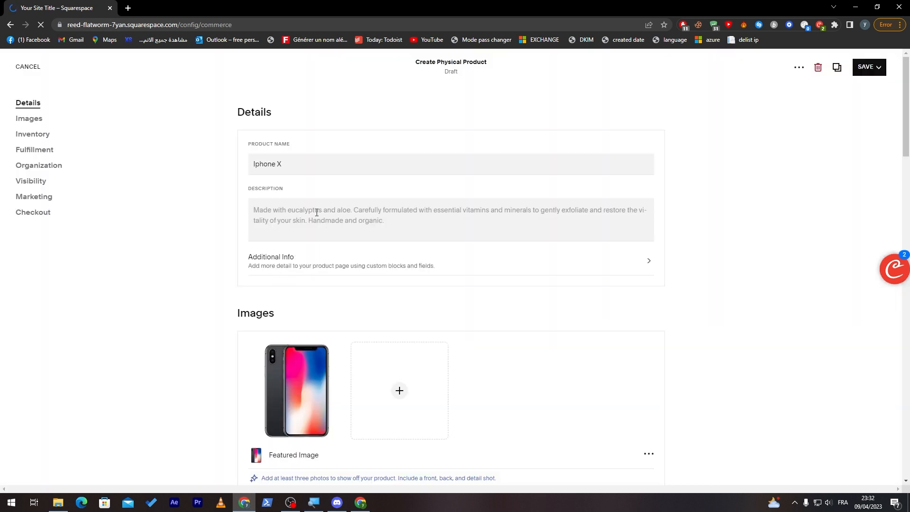
- Leave the product description empty and open ChatGPT at chat.openai.com in a separate browser tab
click(342, 230)
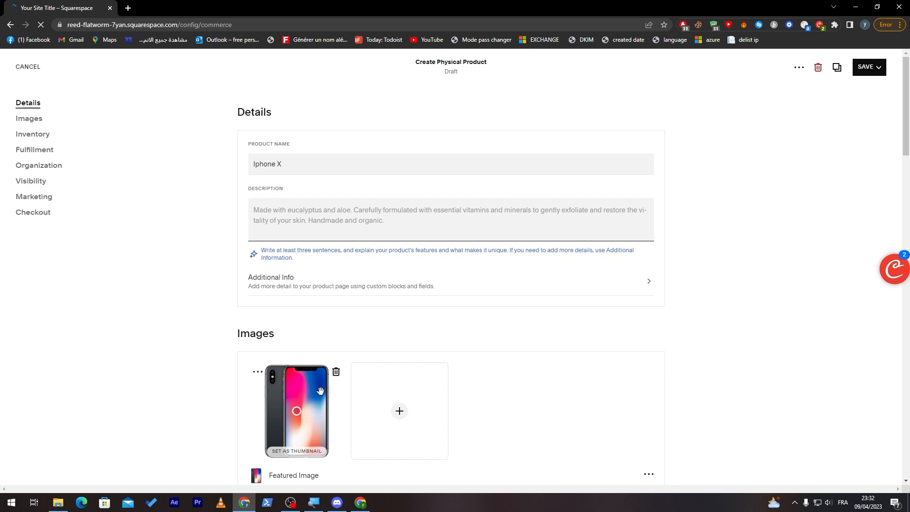
click(128, 8)
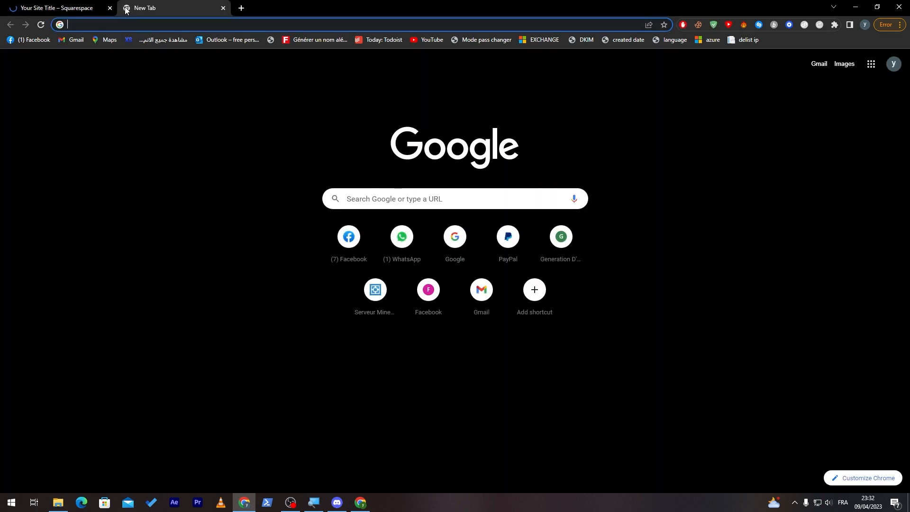
text(Chat.openai.com)
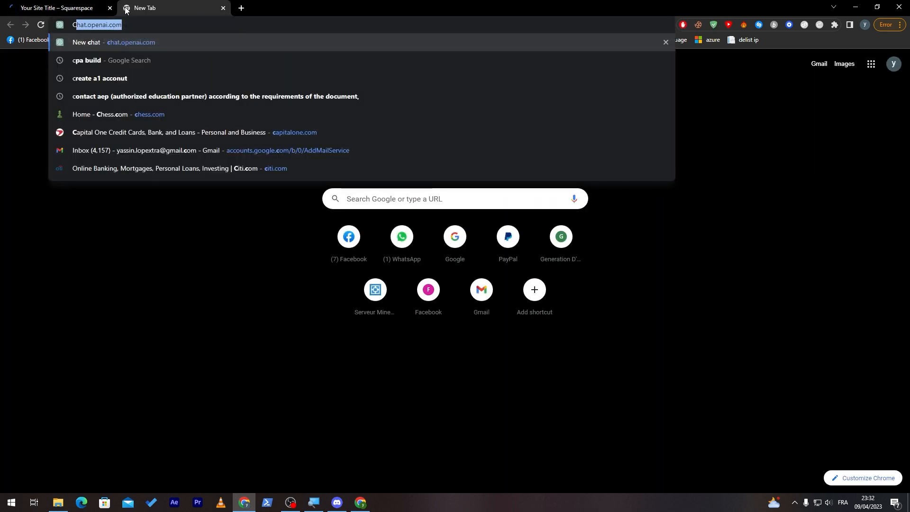
key(Return)
- Copy the product name "Iphone X" from the Squarespace product details and return to ChatGPT
click(79, 13)
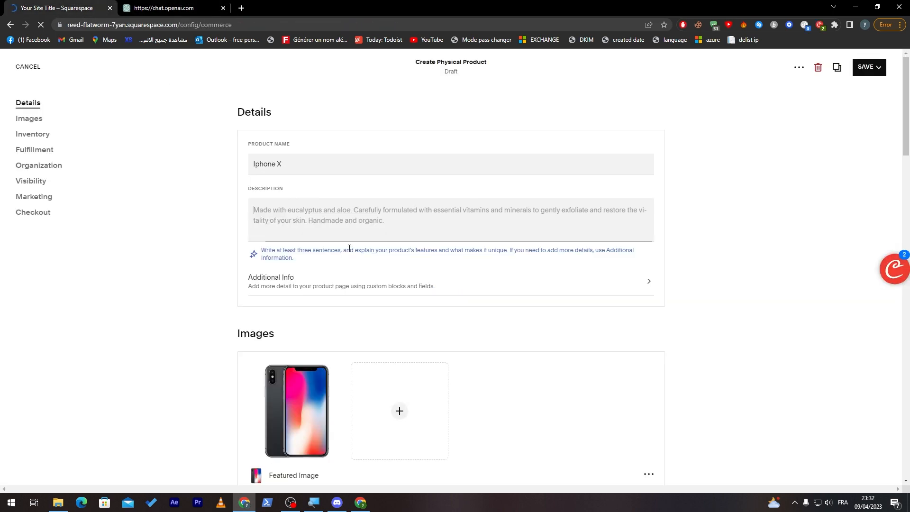
drag(284, 163, 232, 173)
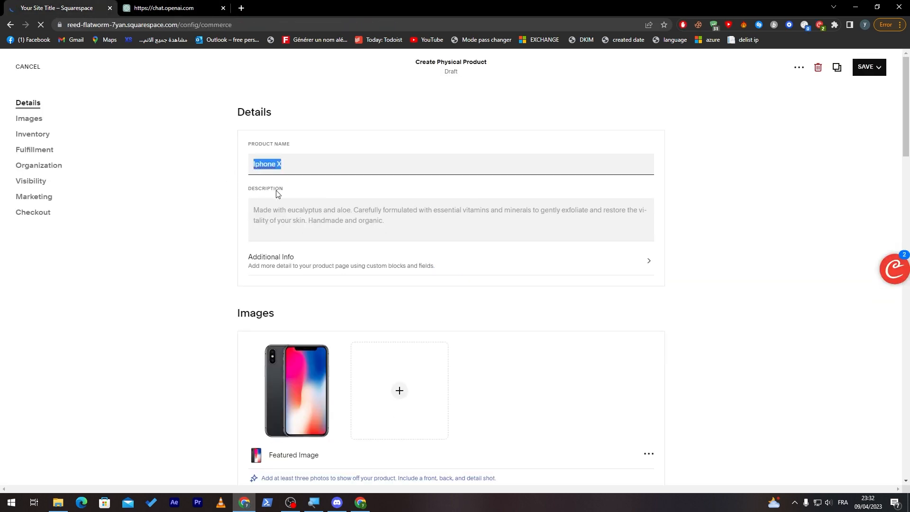
click(163, 9)
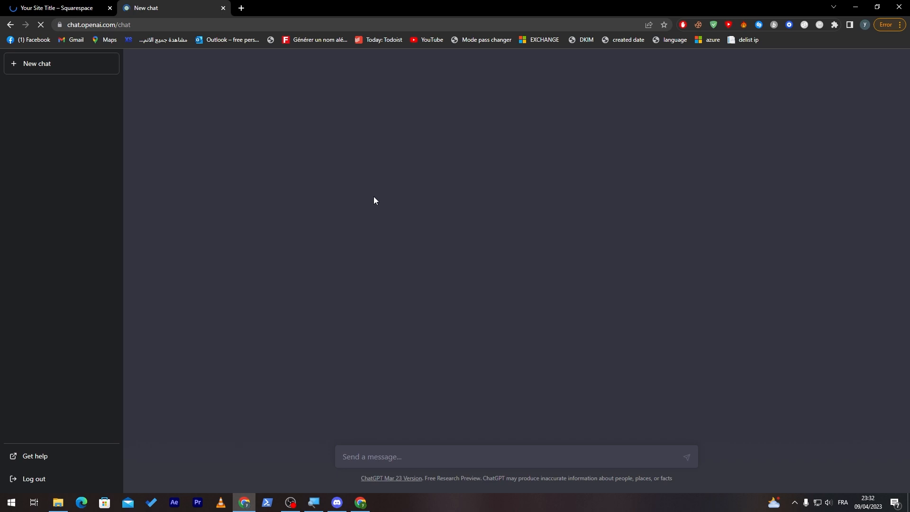
- Ask ChatGPT "WRITE ME a short description for my ecommerce website about Iphone X"
click(405, 458)
text(WRITE ME a s)
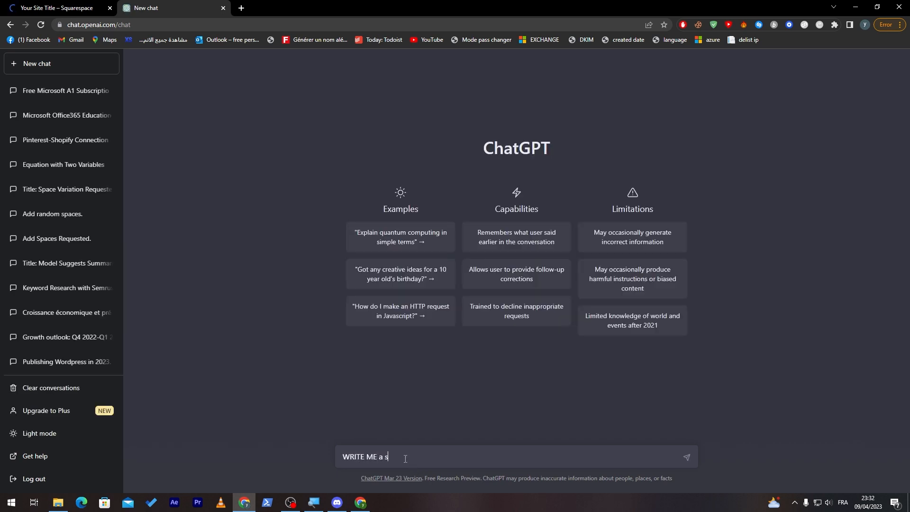
text(hort descirp)
key(BackSpace)
key(BackSpace)
key(BackSpace)
text(ription for my ecommerce website about Iphone X)
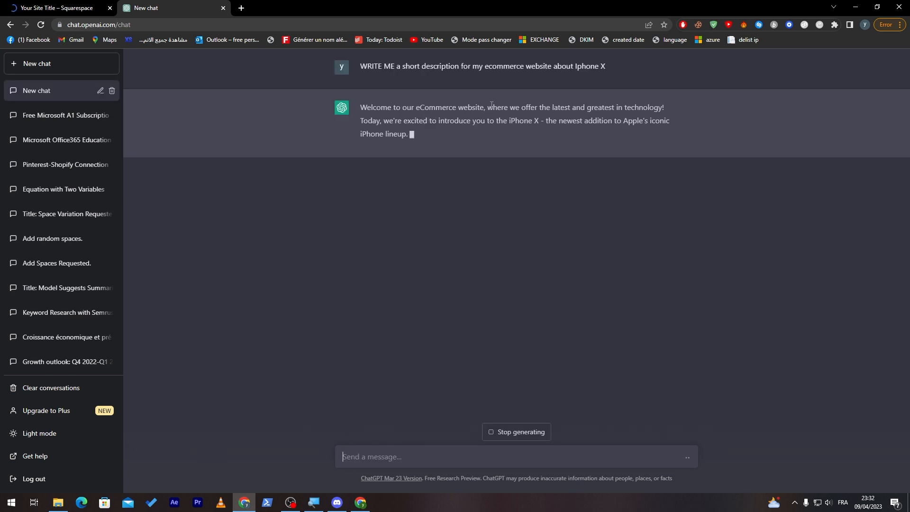
- Copy ChatGPT's iPhone X paragraphs, omitting the welcome introduction, and paste them into the Squarespace product description
drag(365, 157, 644, 308)
key(ctrl+c)
click(86, 10)
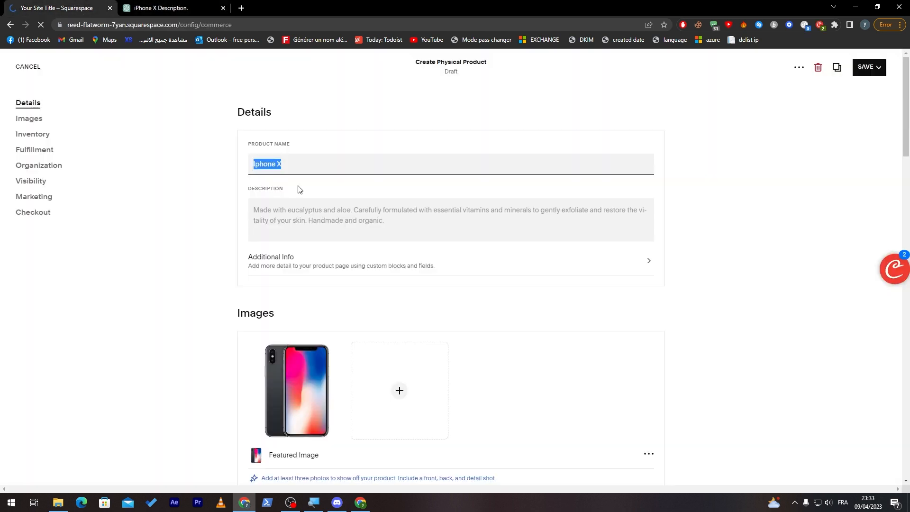
click(294, 209)
key(ctrl+v)
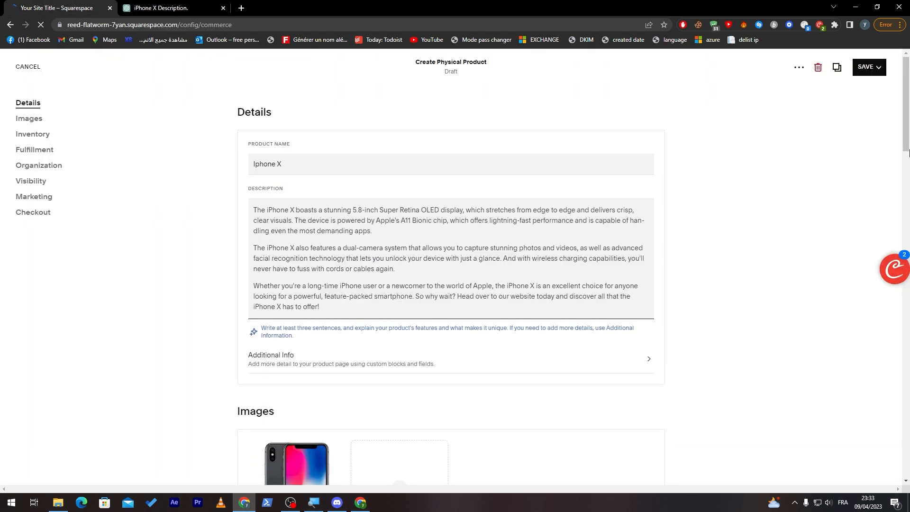
- Put the product on sale with a regular price of $900 and a sale price of $800
scroll(908, 168, down, 10)
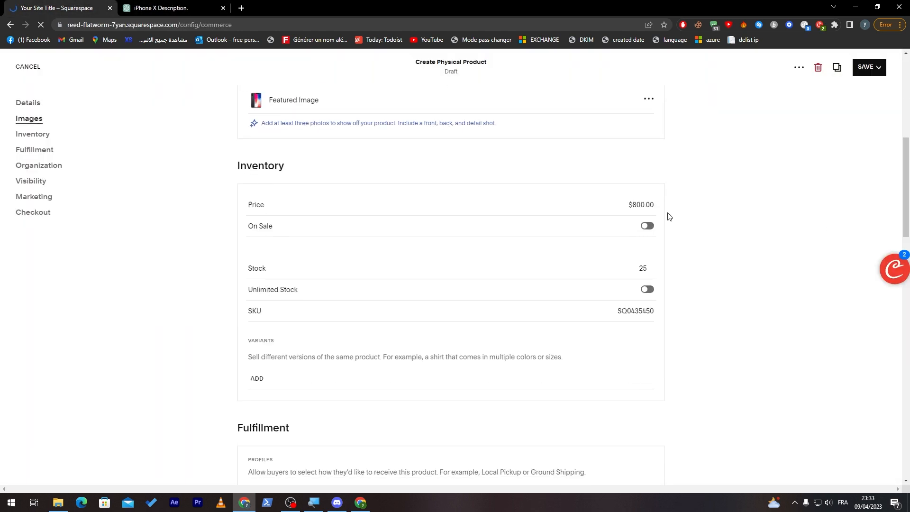
click(649, 226)
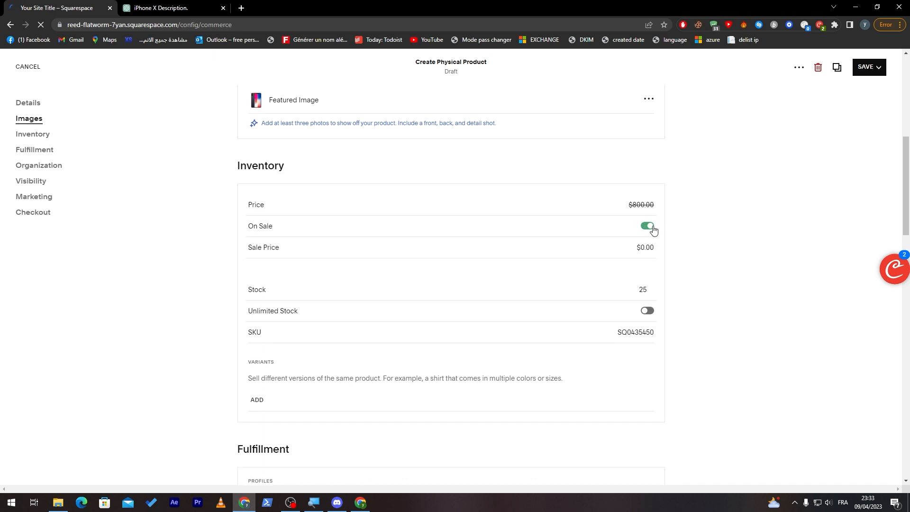
click(643, 203)
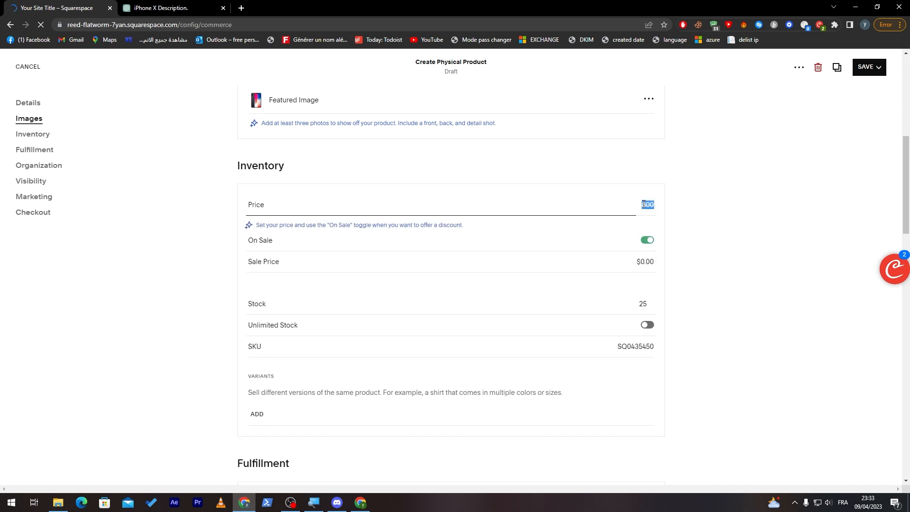
text(9)
click(640, 259)
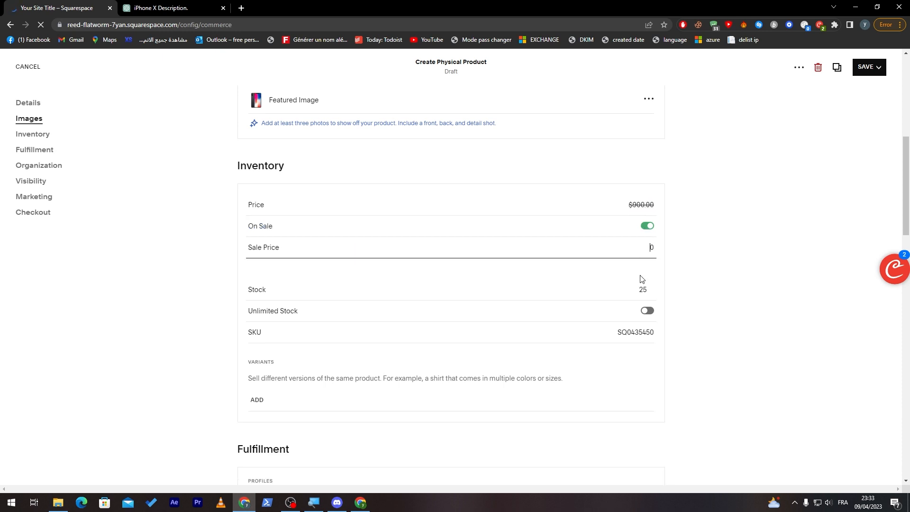
click(724, 268)
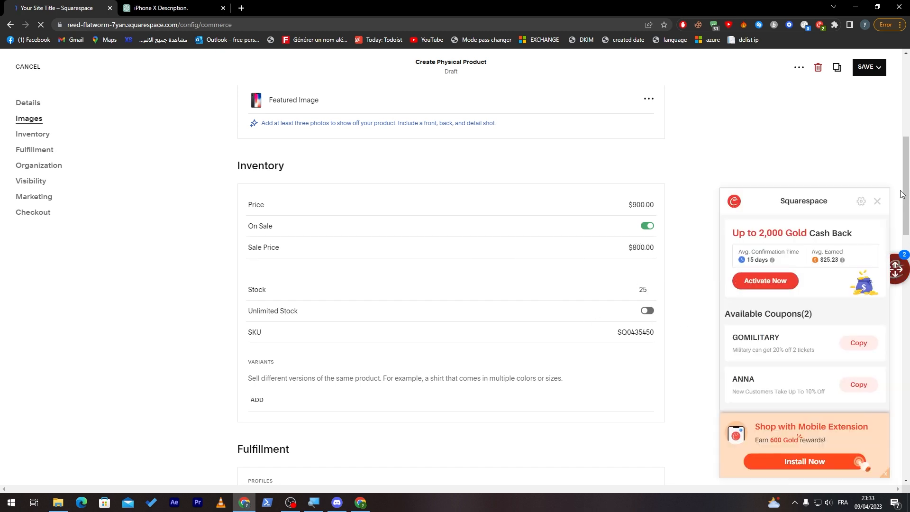
- Examine the product's Advanced Shipping dimensions and the fulfillment profile setup, leaving both without changes
scroll(826, 219, down, 2)
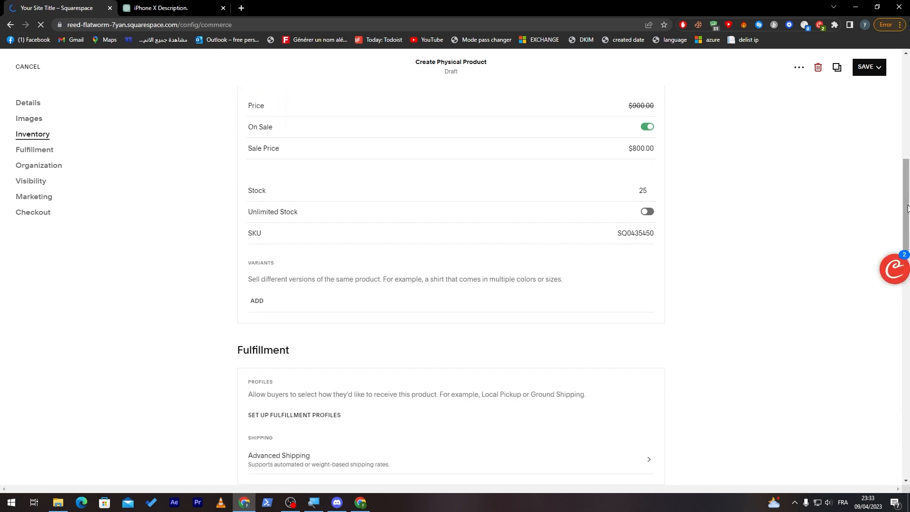
drag(905, 208, 905, 250)
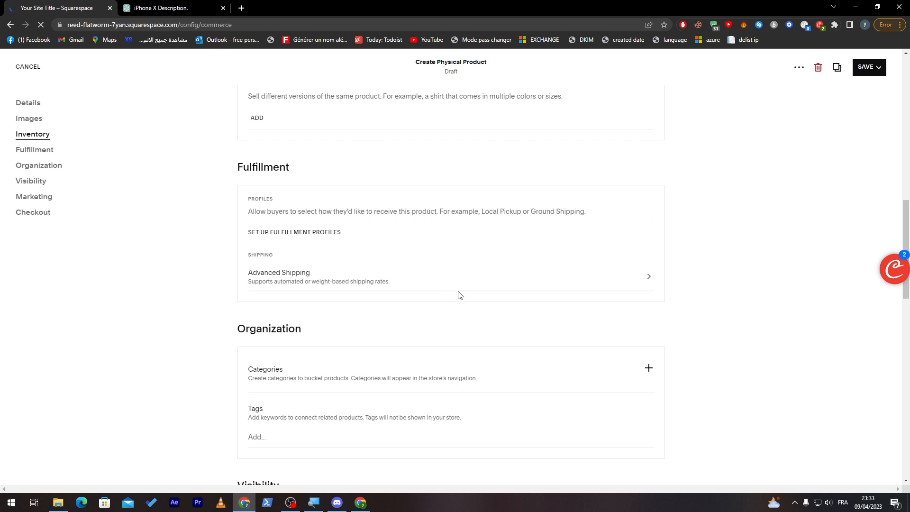
click(641, 275)
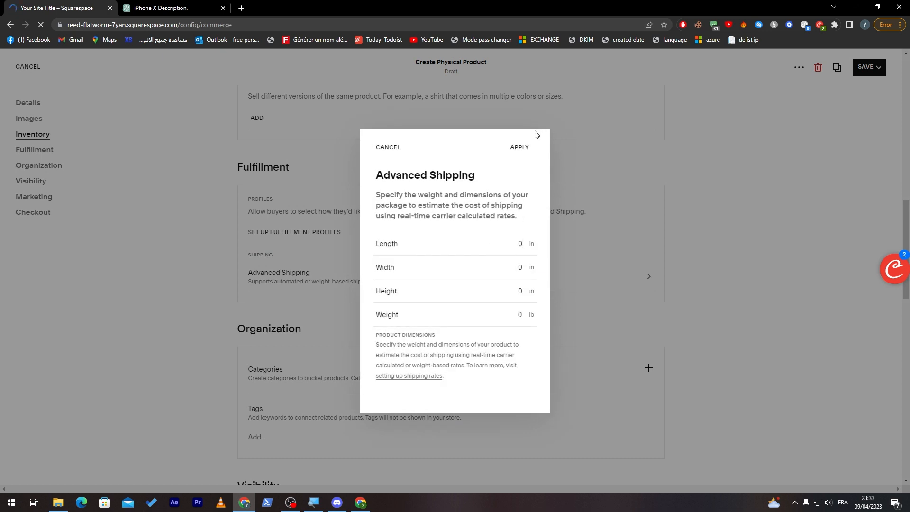
click(391, 149)
click(299, 234)
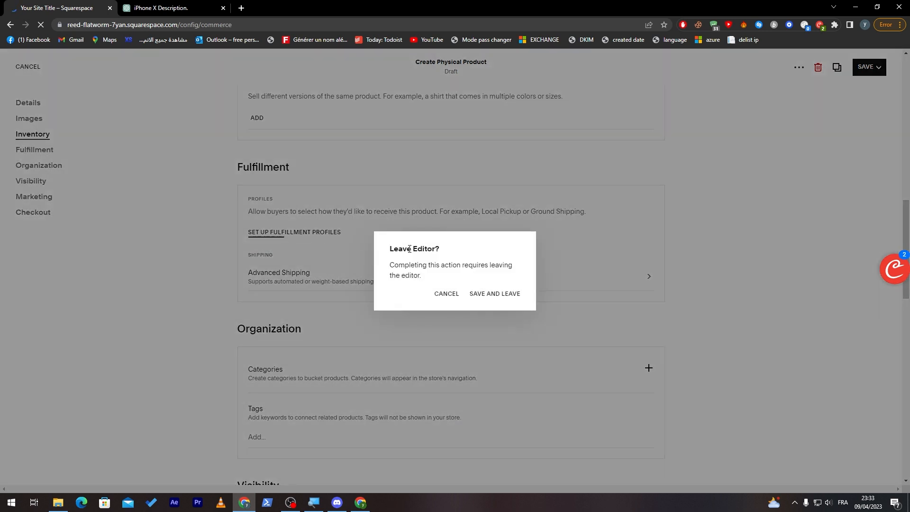
click(445, 294)
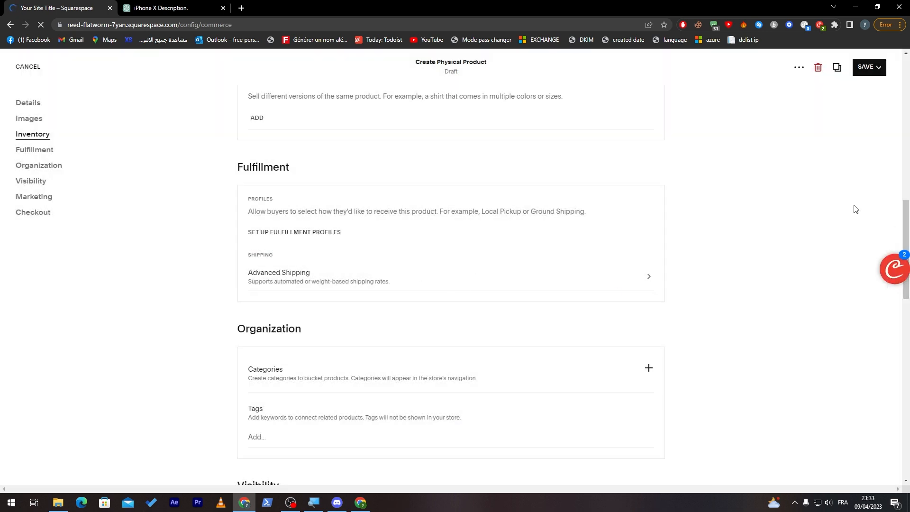
- Create the category TECHNOLOGY and assign the product to it
drag(903, 226, 874, 225)
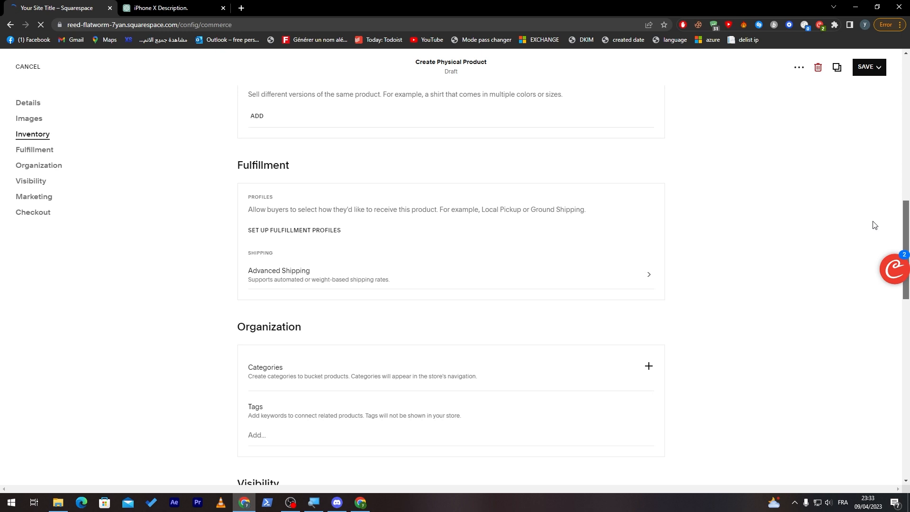
drag(874, 225, 761, 246)
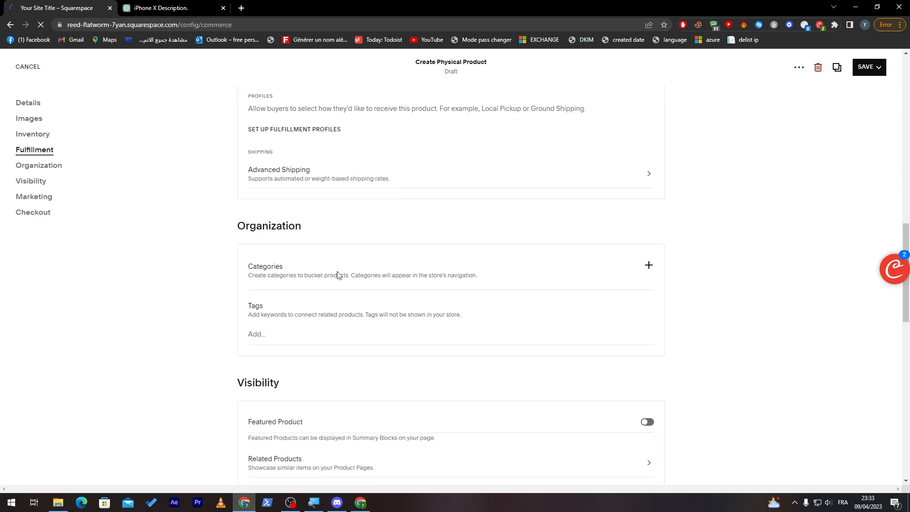
click(648, 265)
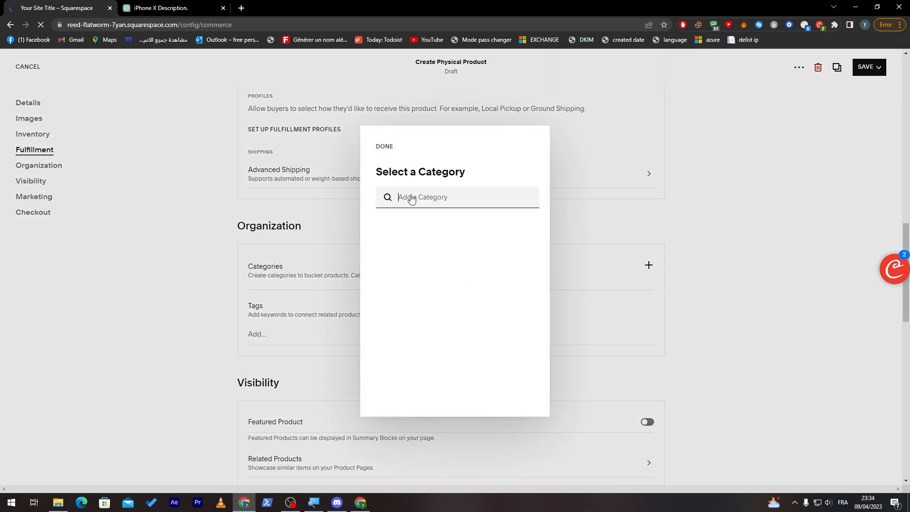
text(TECHNOLOGY)
key(Return)
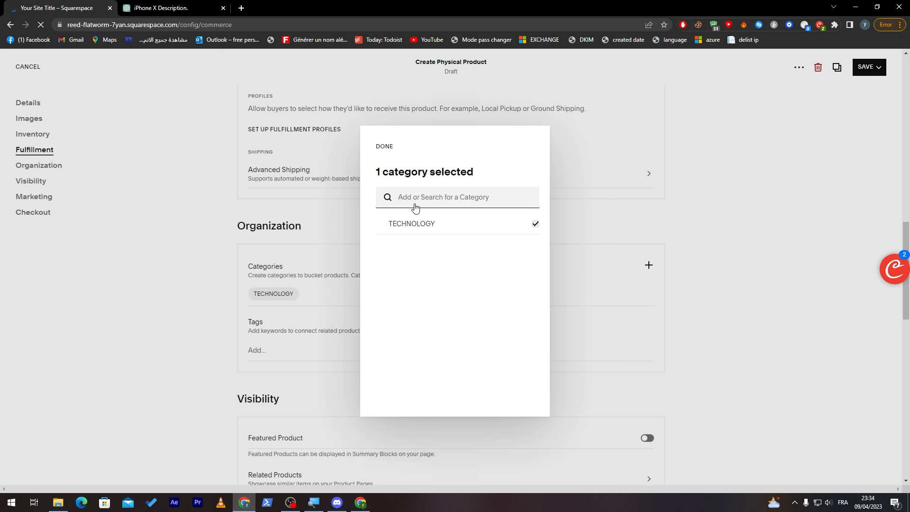
click(637, 322)
- Add the tags IPHONE X, IPHONE, APPLE, 2023, TECHNOLOGY and TECH to the product
click(272, 350)
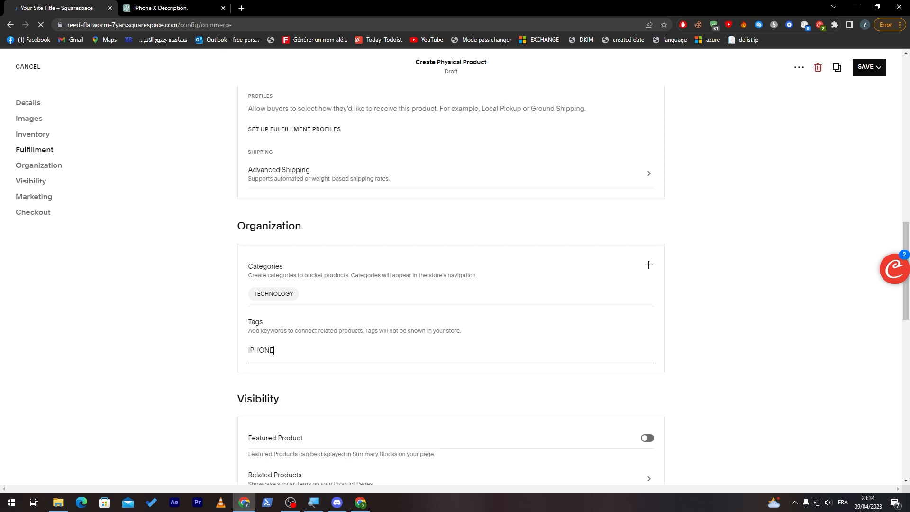
text(IPHONE X)
key(Return)
text(IPHONE)
key(Return)
text(APPLE)
key(Return)
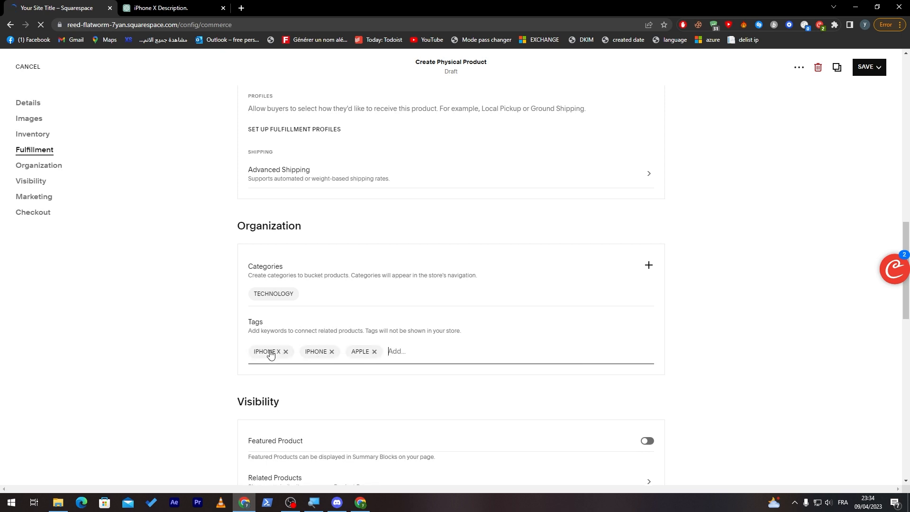
text(2023)
key(Return)
text(TECHNOLOGY)
key(Return)
text(TECH)
key(Return)
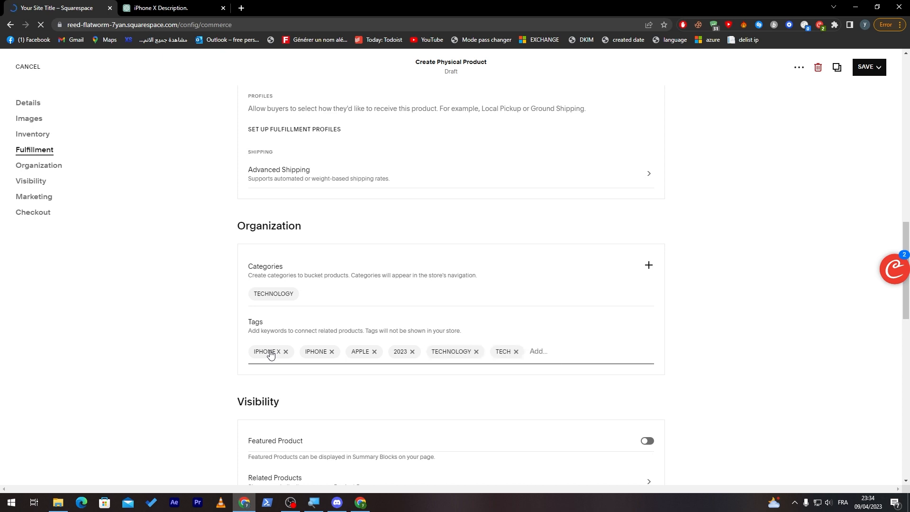
- Mark the Iphone X as a featured product in its visibility settings
scroll(834, 275, down, 6)
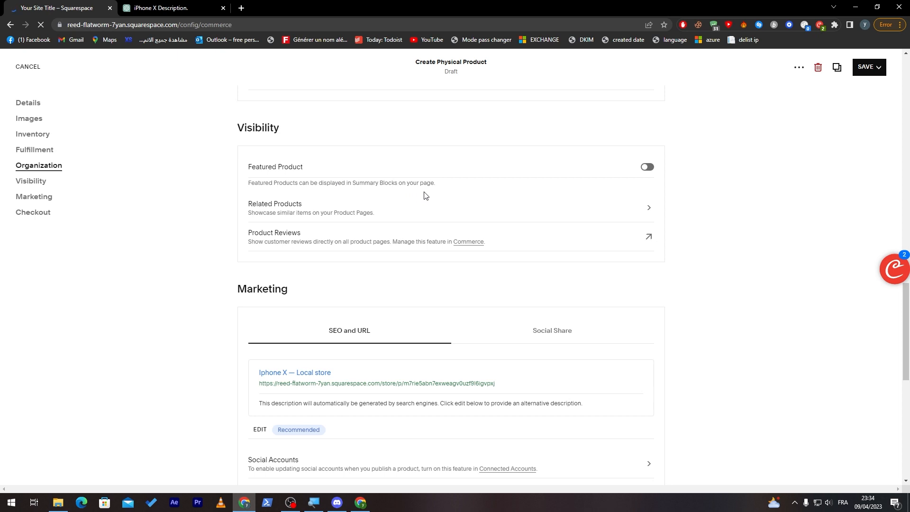
click(647, 167)
drag(902, 317, 901, 175)
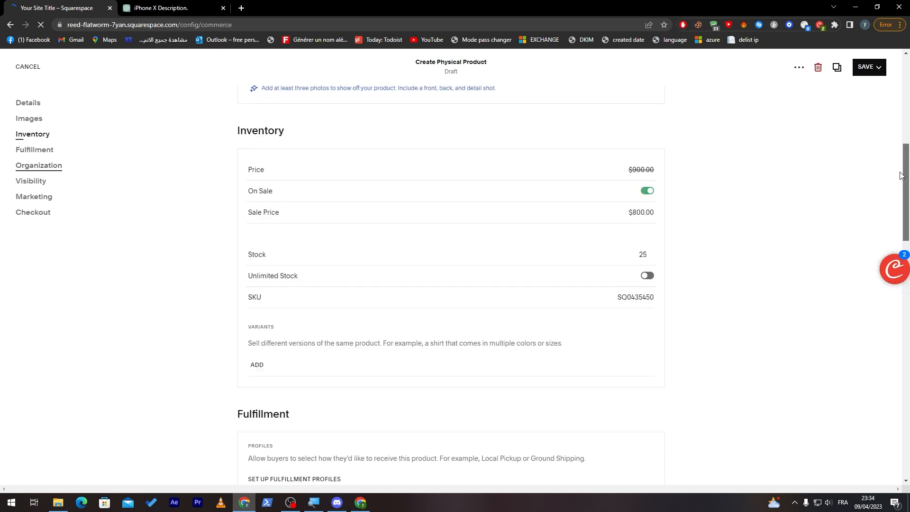
scroll(605, 160, up, 6)
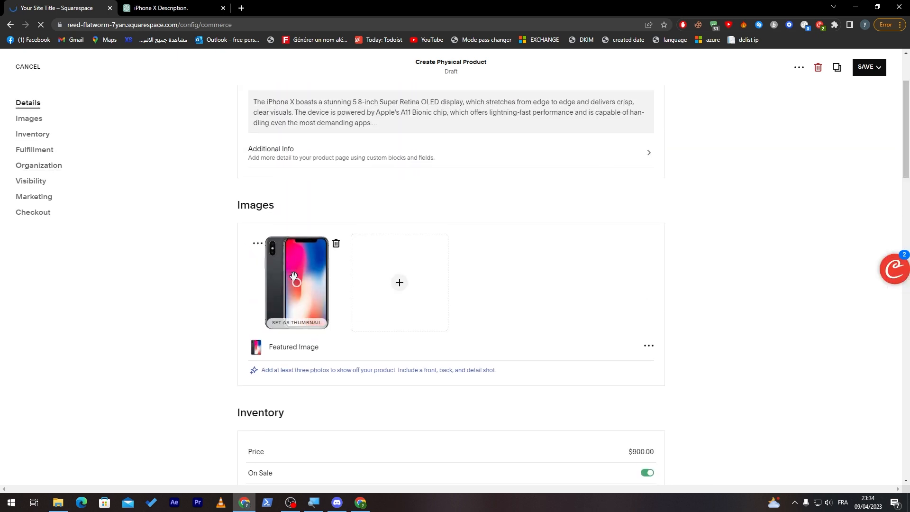
drag(904, 165, 904, 144)
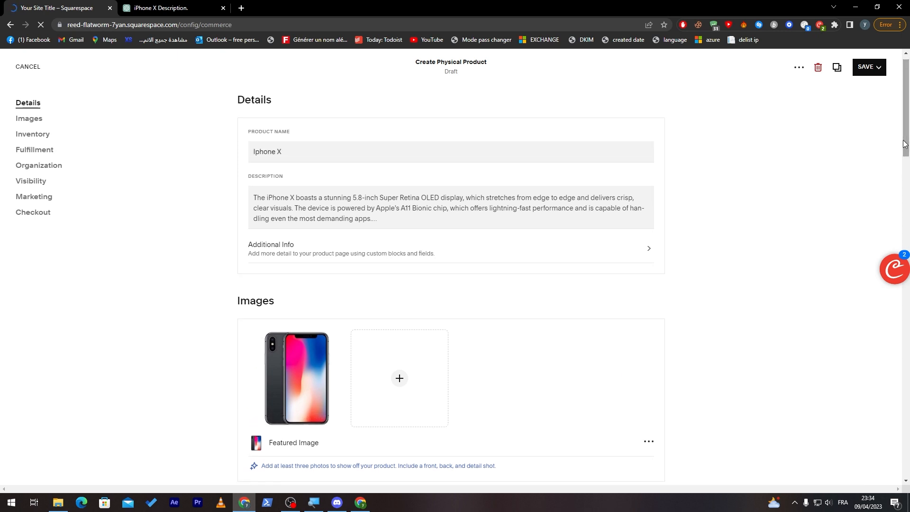
- Set the product's related products to the TECHNOLOGY category and enable related products on all product pages
drag(904, 144, 880, 349)
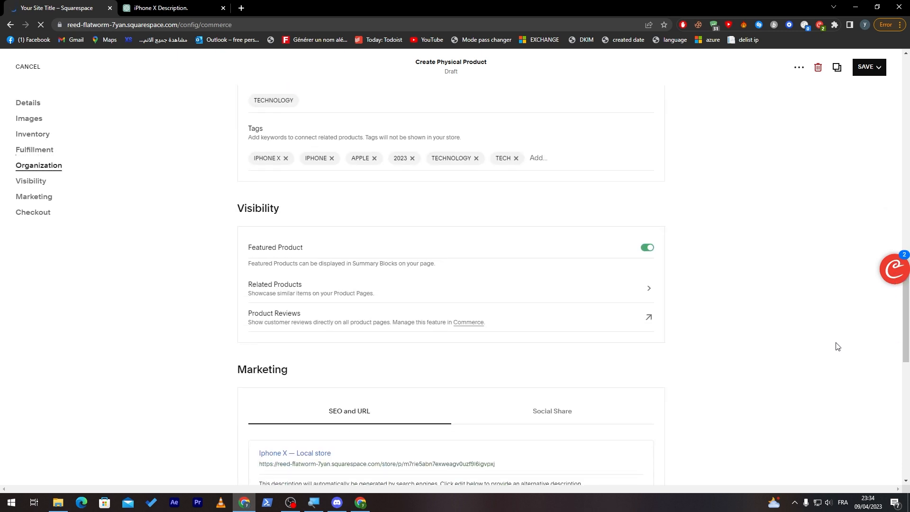
click(649, 289)
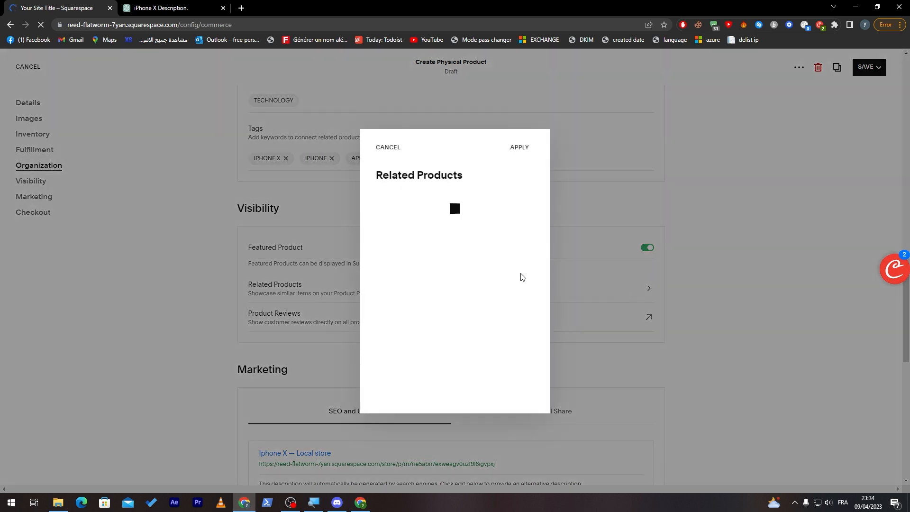
click(528, 232)
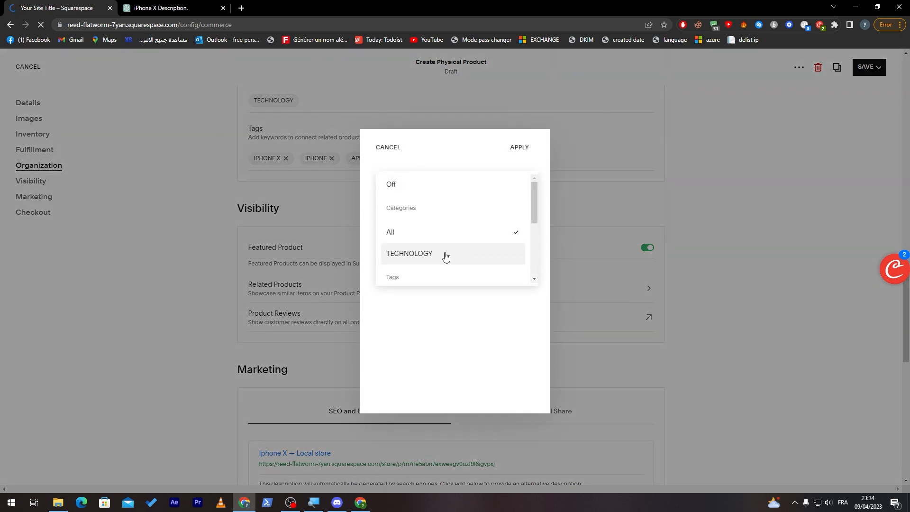
click(456, 258)
click(526, 149)
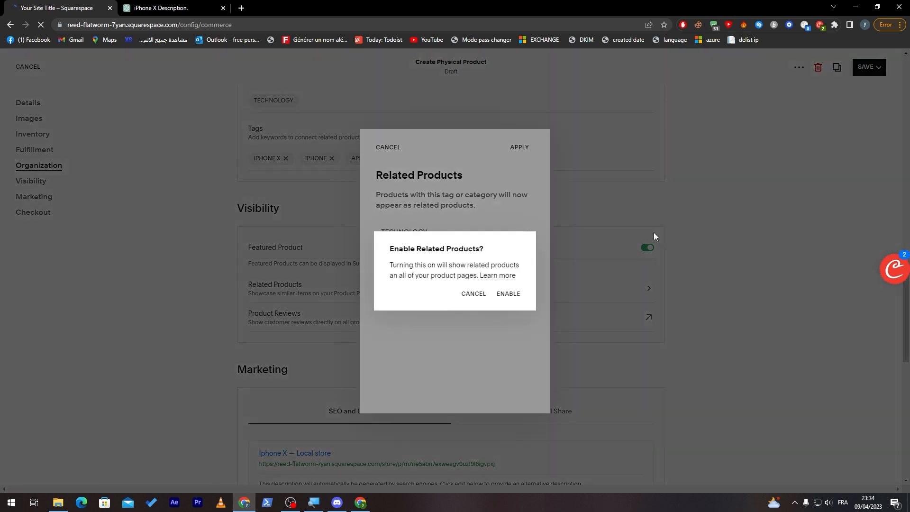
click(506, 299)
- Enable a custom label for the product's purchase button and set its text to "add"
scroll(908, 349, down, 5)
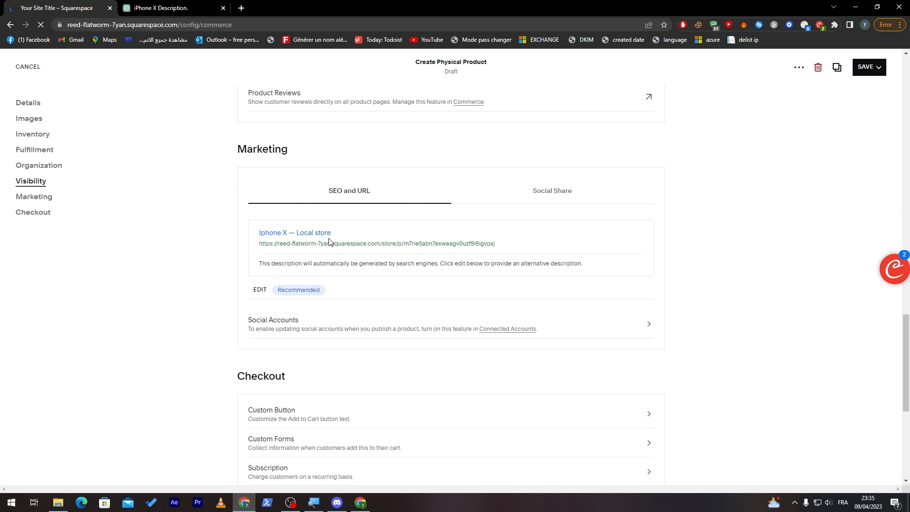
scroll(384, 258, down, 3)
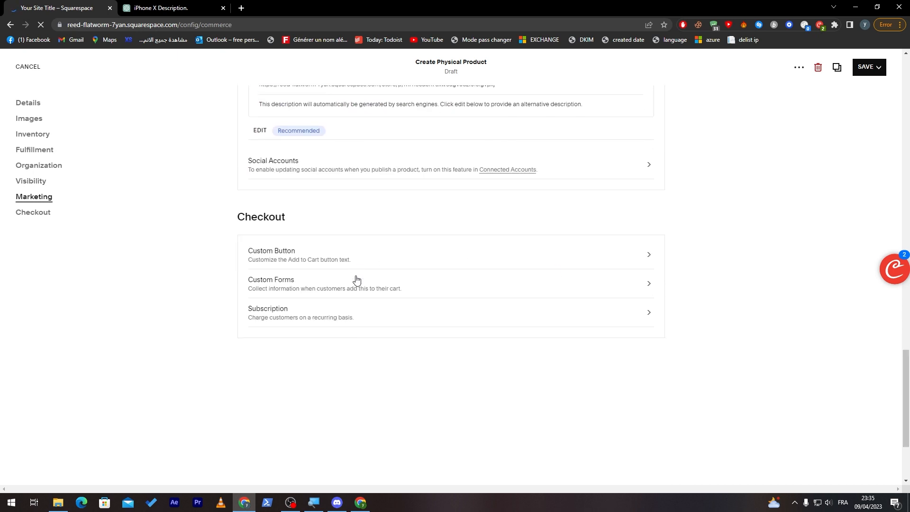
click(645, 255)
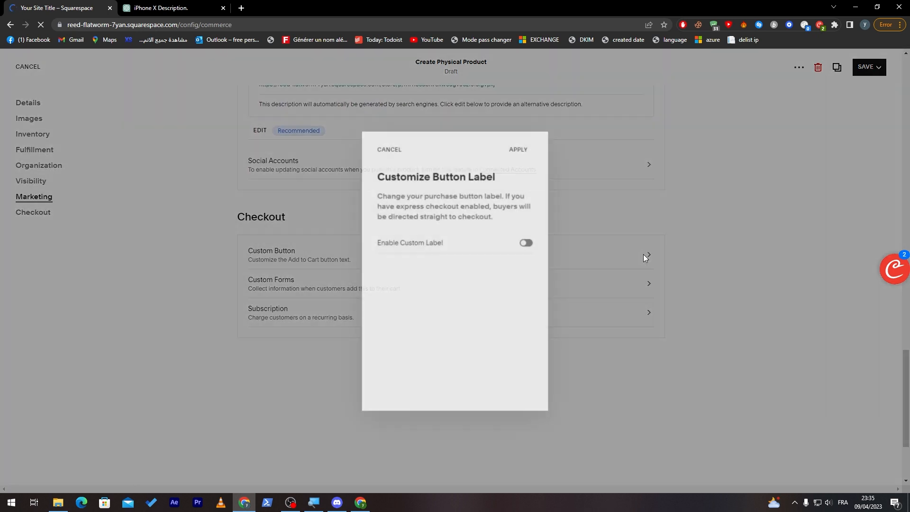
click(527, 242)
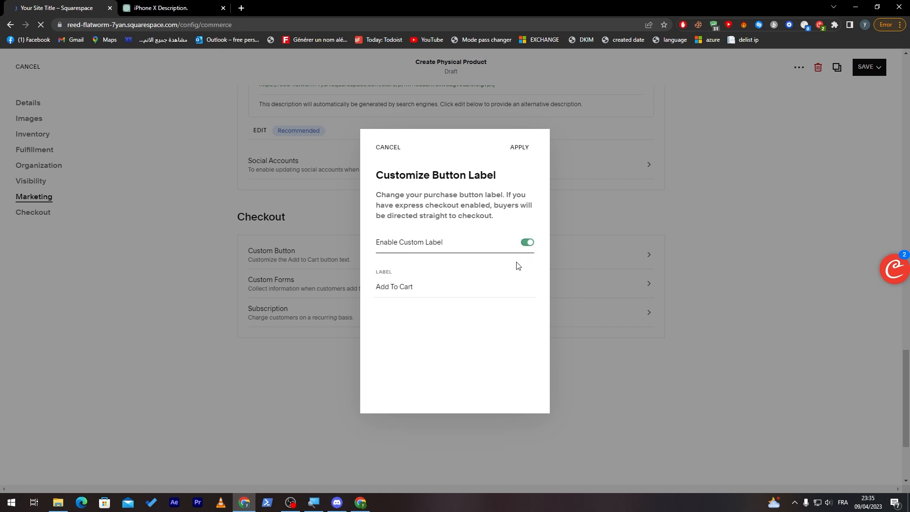
triple_click(404, 287)
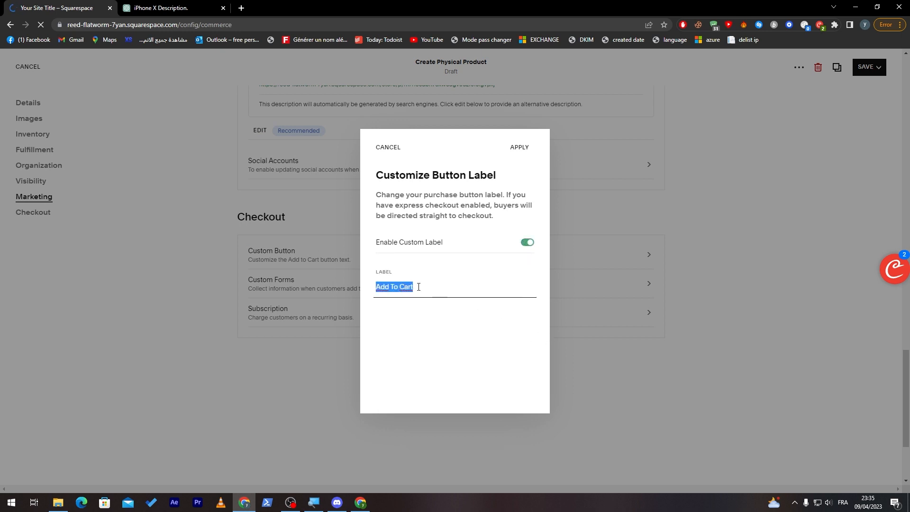
text(add)
click(519, 147)
click(610, 284)
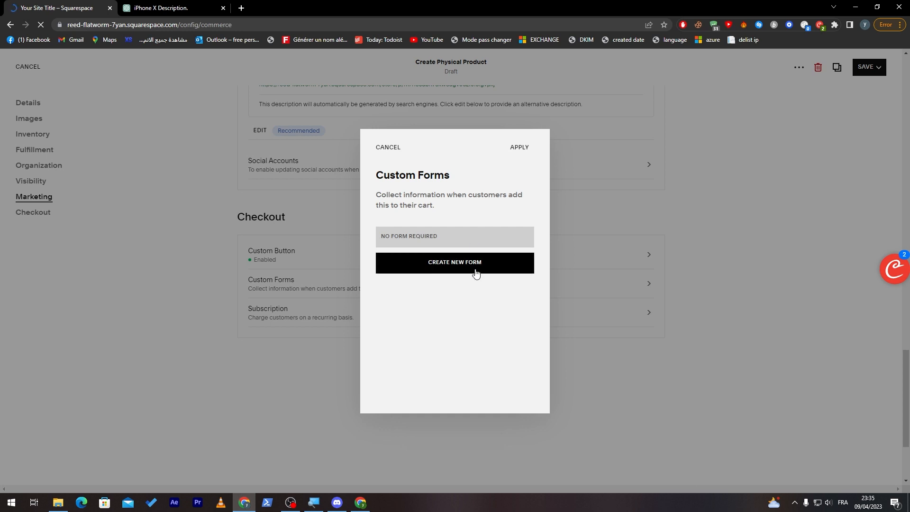
click(447, 263)
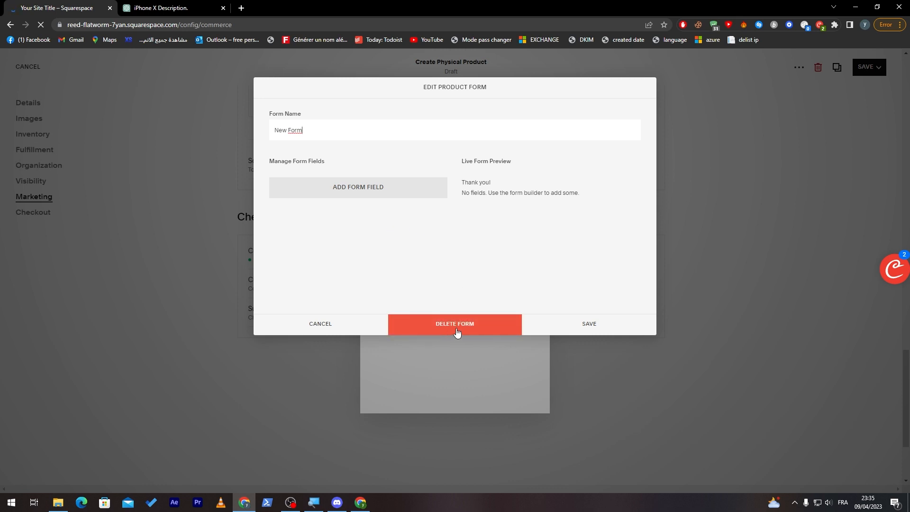
click(321, 324)
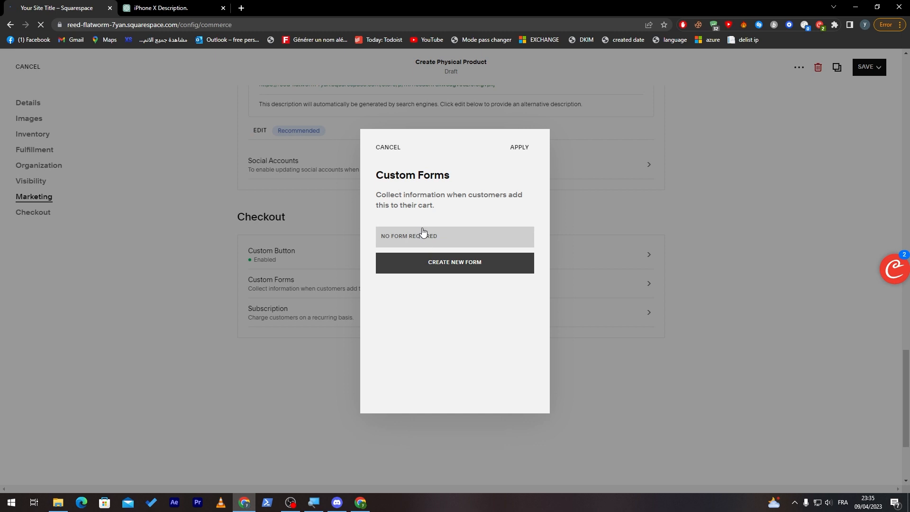
- Discard the custom form settings and save the Iphone X product
click(404, 154)
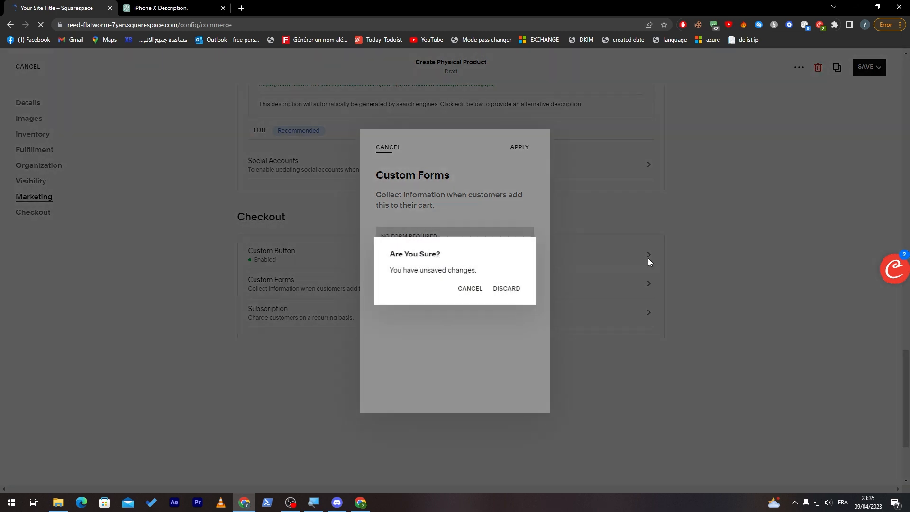
click(506, 287)
scroll(667, 355, up, 5)
click(868, 67)
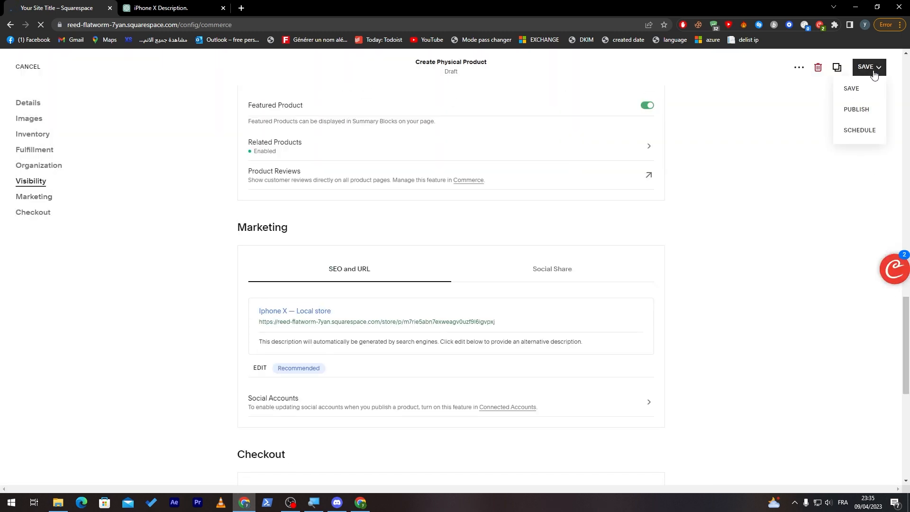
click(851, 90)
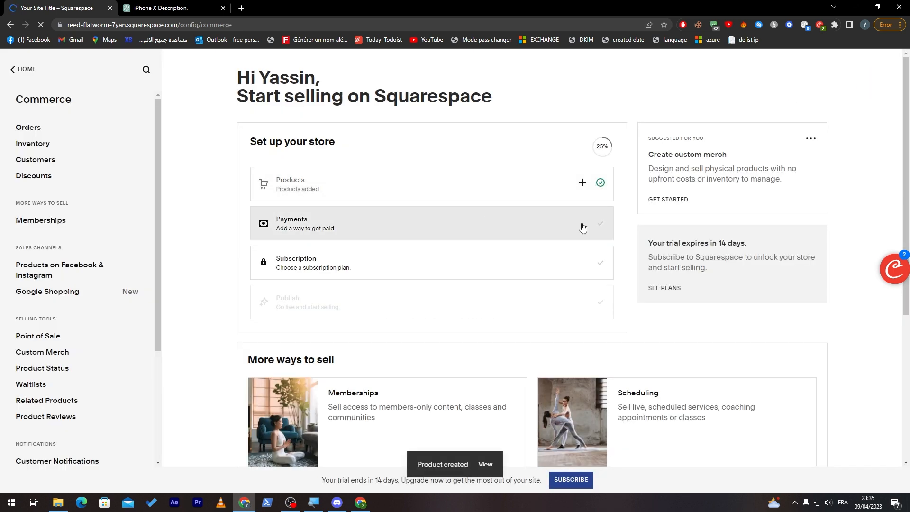
- Open the store's payment setup and review the available online and point-of-sale payment processors
click(463, 227)
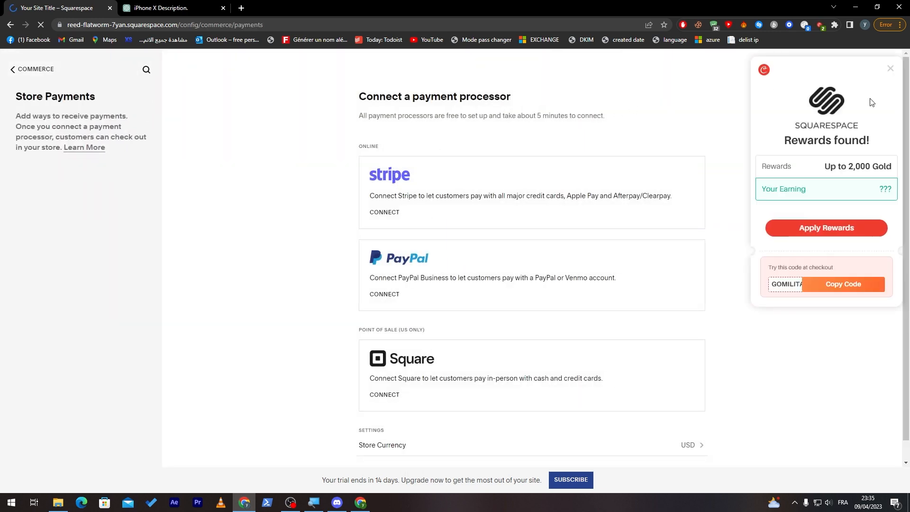
click(889, 68)
scroll(906, 114, down, 1)
drag(907, 113, 906, 107)
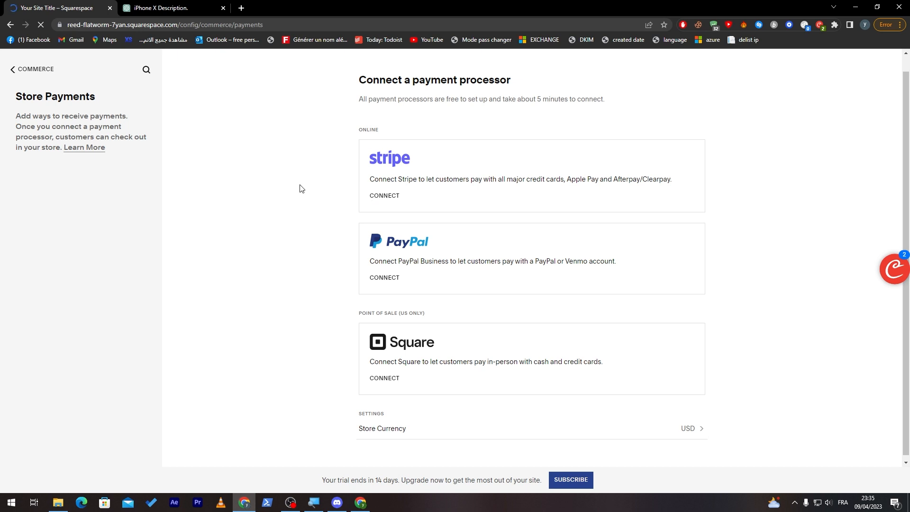
- Check the store currency setting, then return to the store setup overview
click(693, 427)
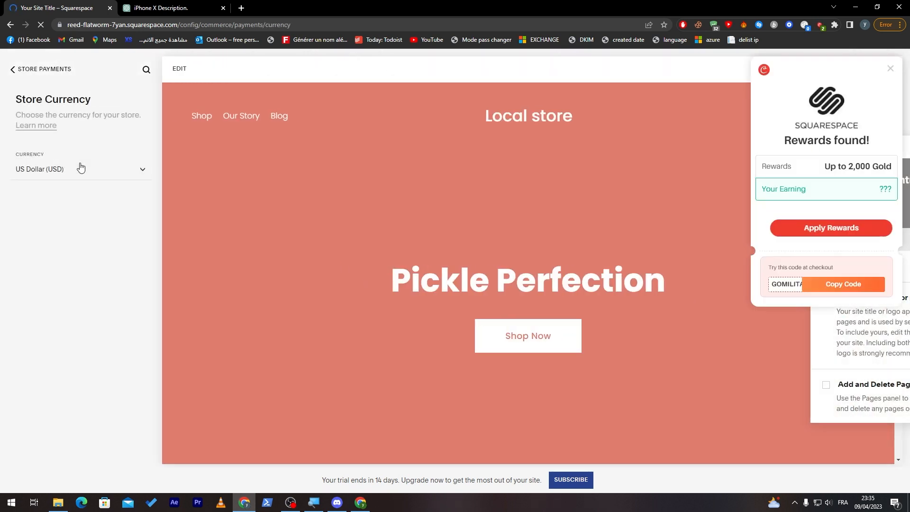
click(77, 168)
click(166, 175)
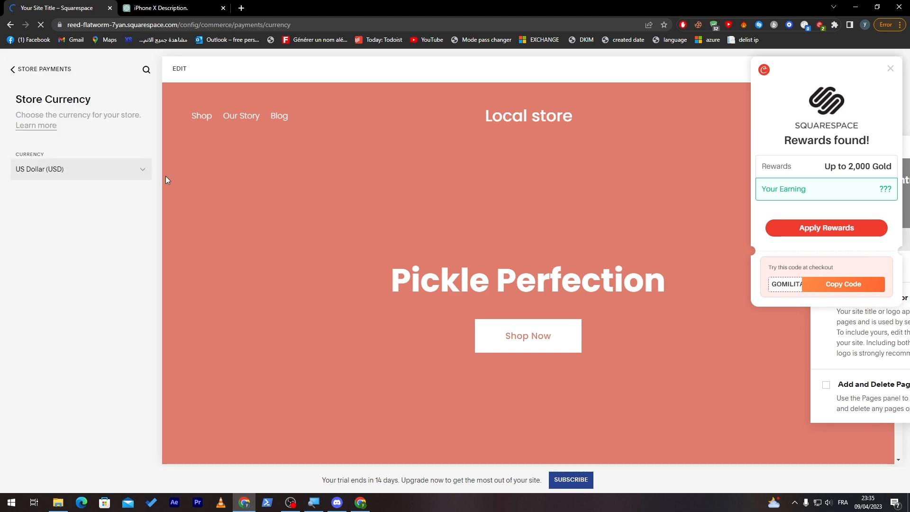
click(13, 69)
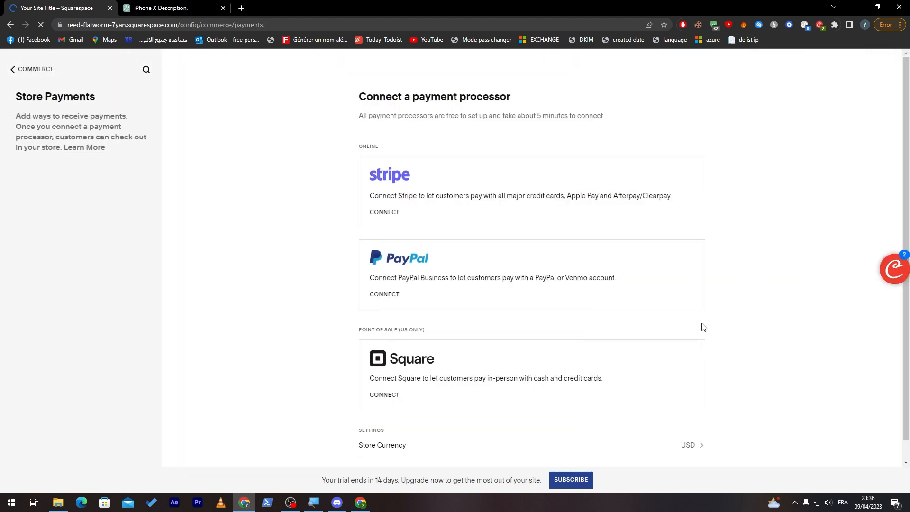
click(13, 70)
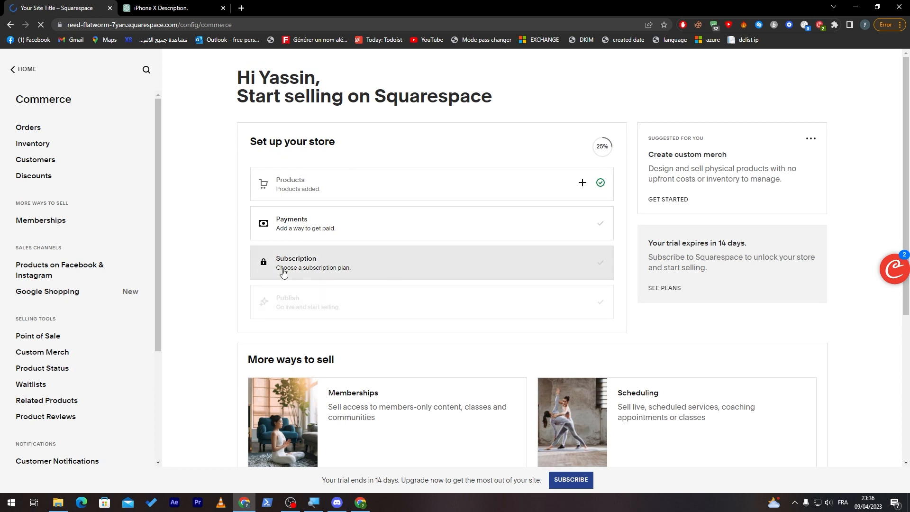
- Open the subscription plans and compare their annual prices, core features and commerce transaction fees
click(322, 268)
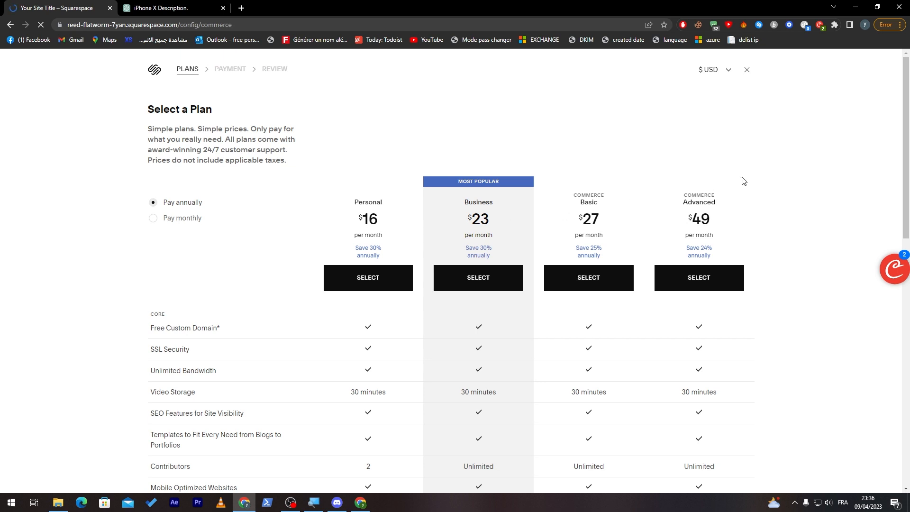
scroll(901, 179, down, 2)
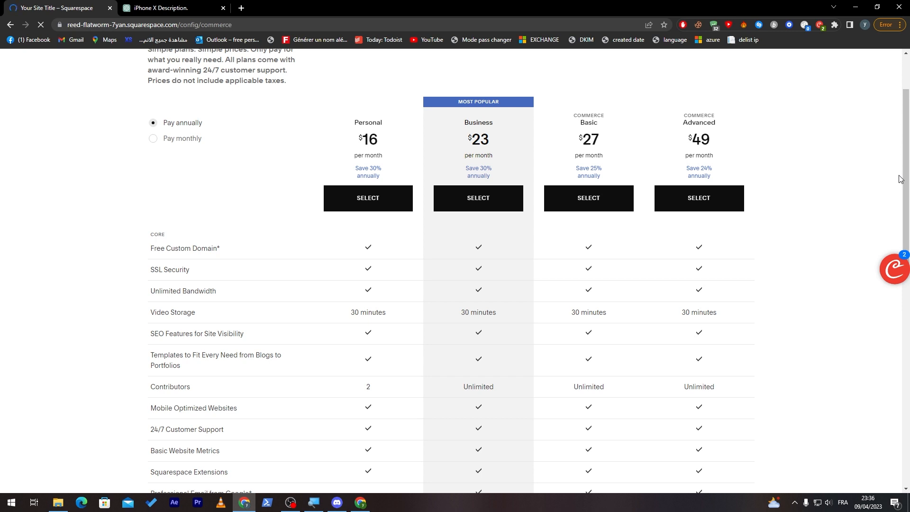
double_click(366, 140)
mouse_move(181, 248)
drag(907, 165, 898, 277)
drag(479, 328, 470, 336)
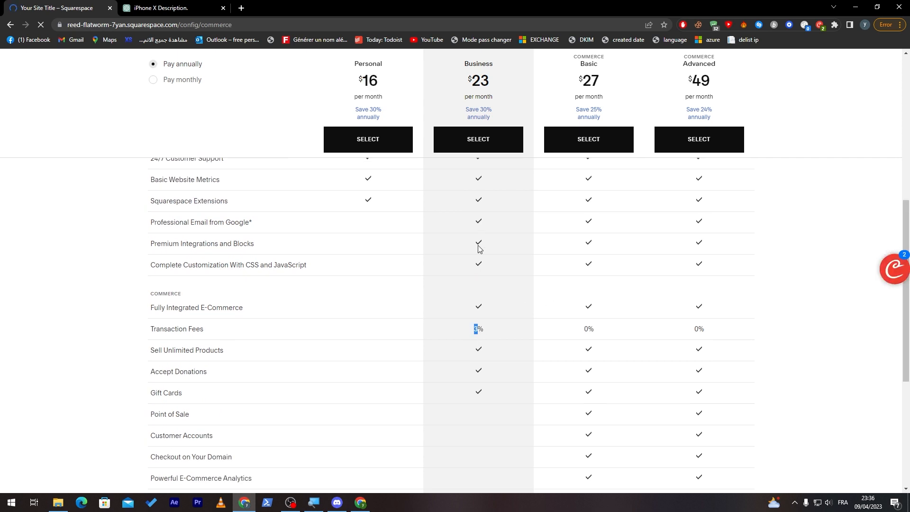
drag(904, 326, 901, 271)
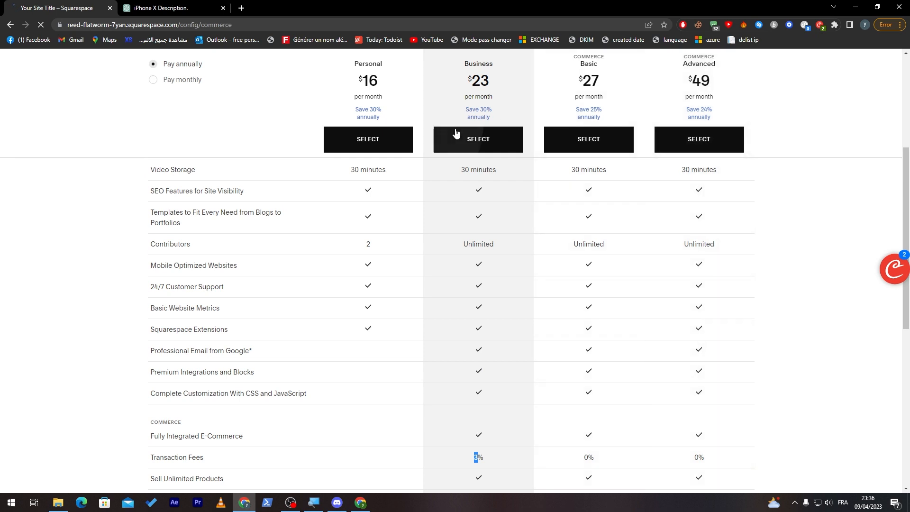
drag(908, 215, 908, 144)
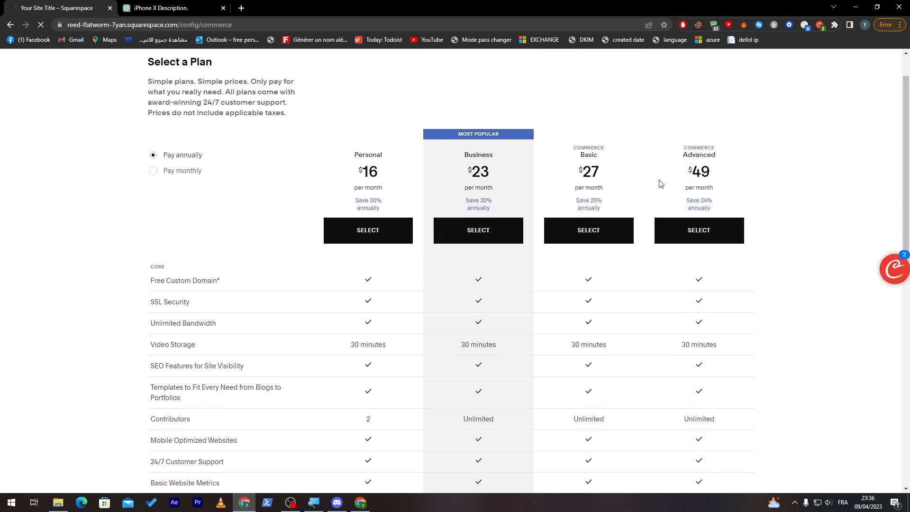
- Switch the subscription plans to monthly payment and compare their prices and commerce features
click(192, 176)
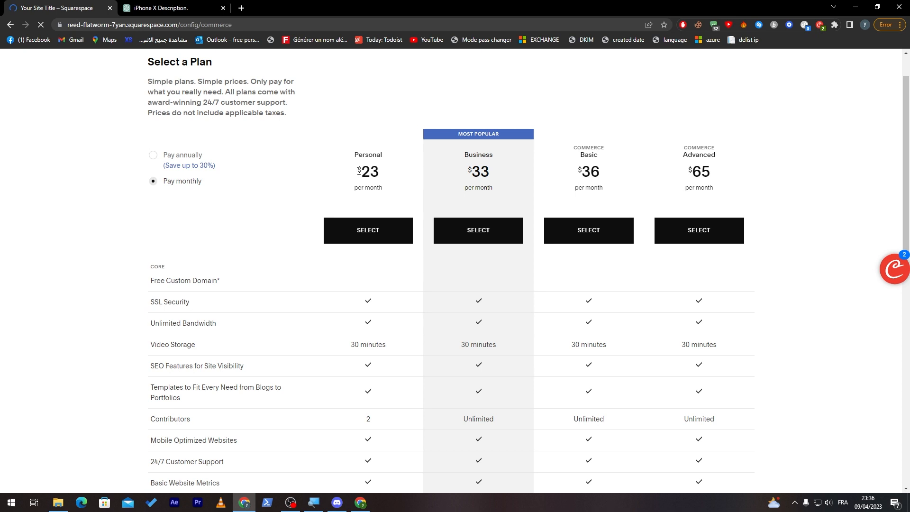
drag(368, 177, 548, 183)
click(548, 183)
drag(905, 145, 842, 325)
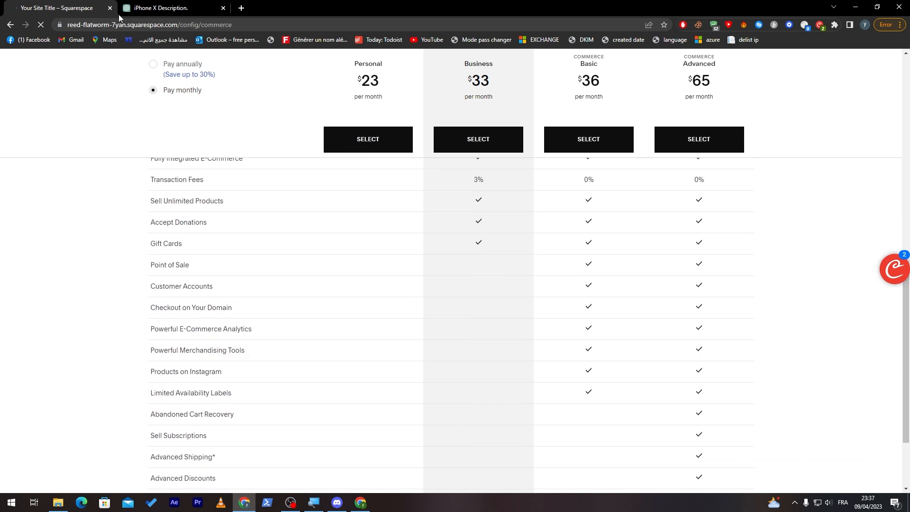